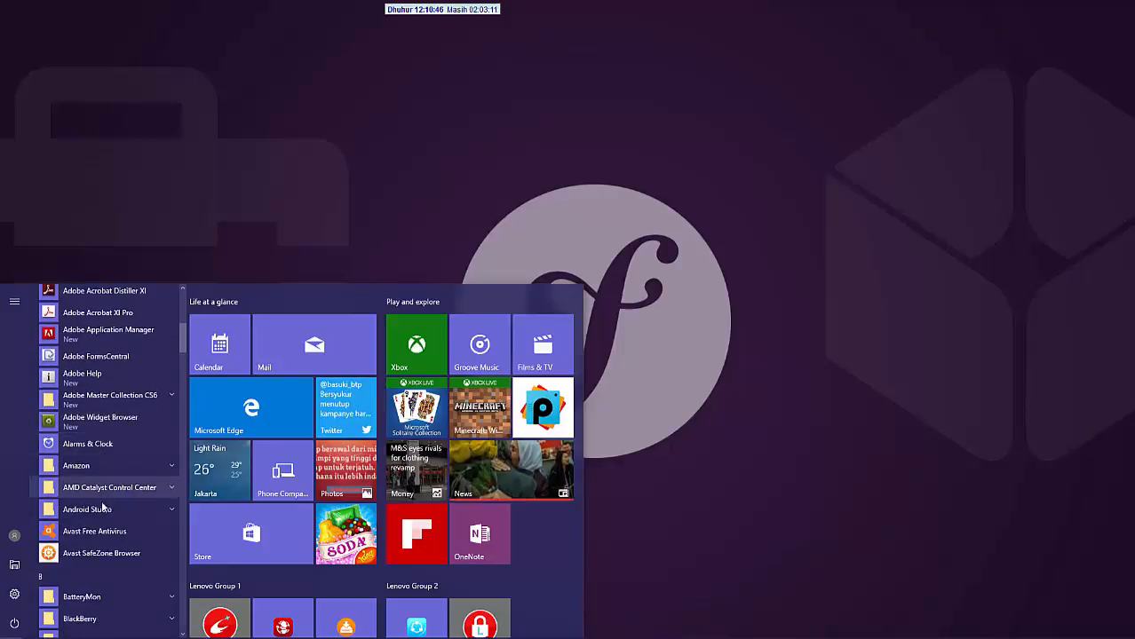
- Launch BatteryMon to sample the laptop's battery status and capacity, and close it after viewing the graph
{"action": "scroll", "coordinate": [112, 558], "scroll_direction": "down", "scroll_amount": 3}
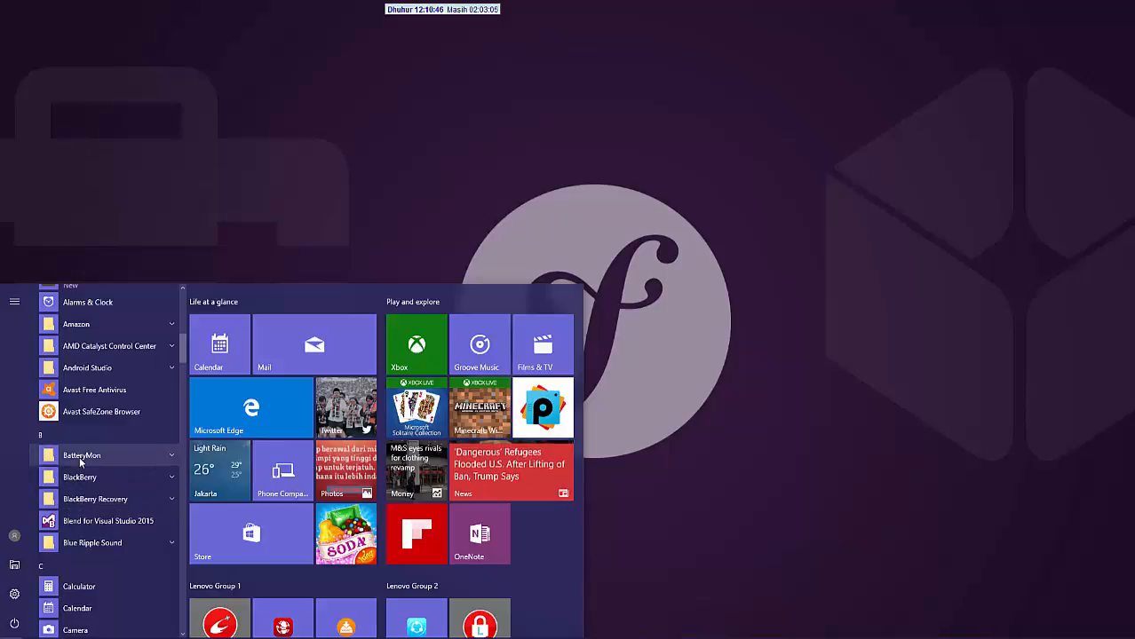
{"action": "left_click", "coordinate": [79, 457]}
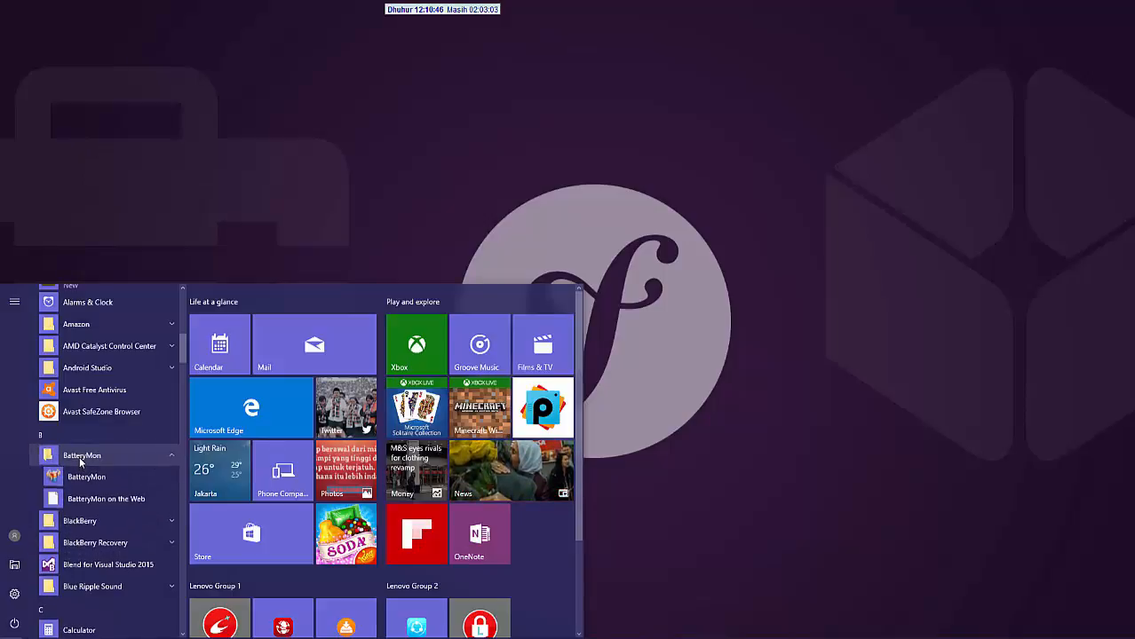
{"action": "left_click", "coordinate": [79, 478]}
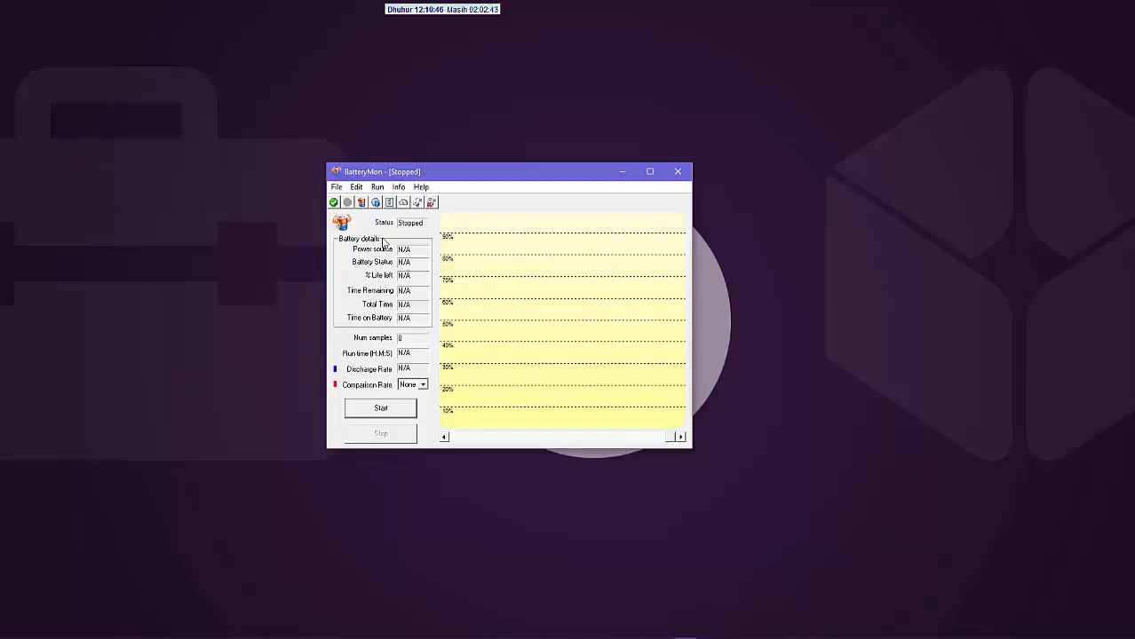
{"action": "left_click", "coordinate": [377, 410]}
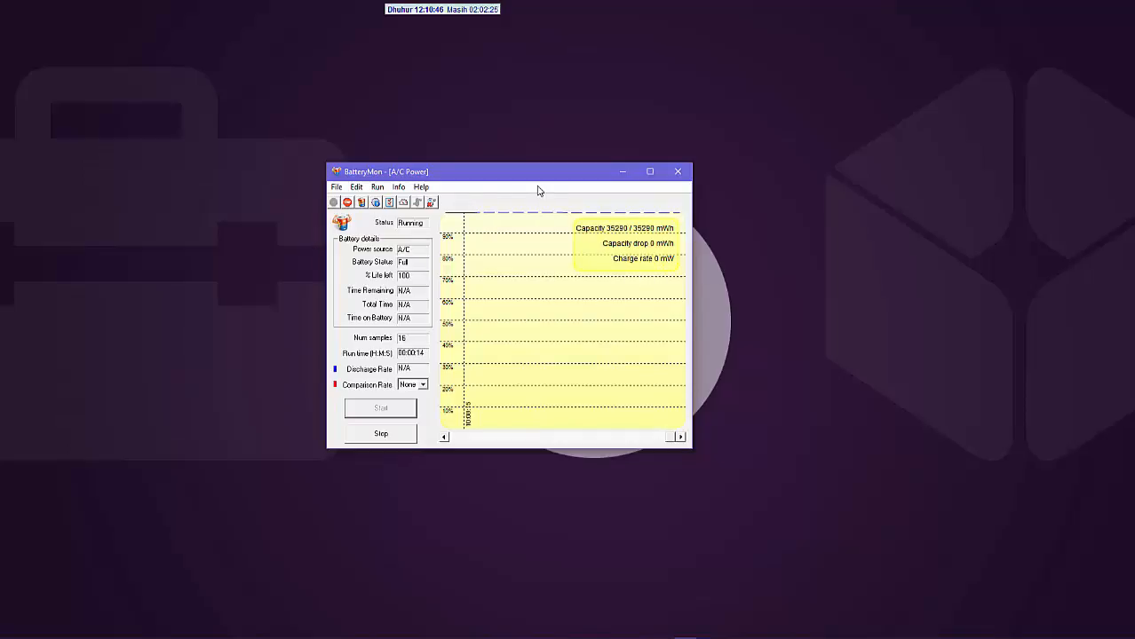
{"action": "left_click", "coordinate": [677, 171]}
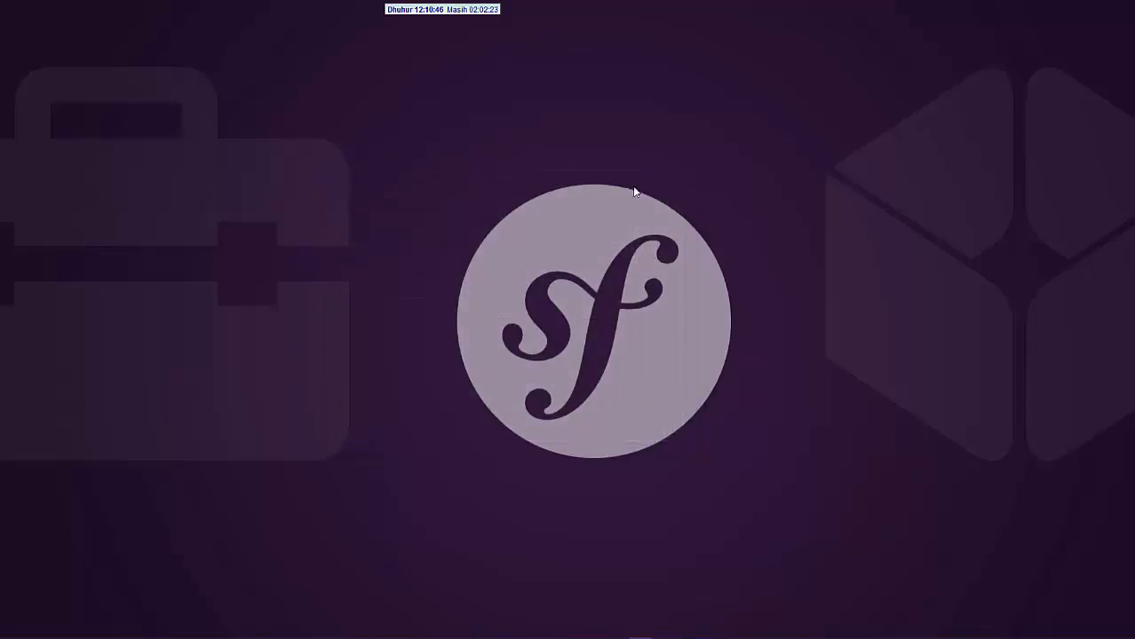
- Launch CPU-Z from the CPUID program group and move its window slightly higher on the desktop
{"action": "key", "text": "super"}
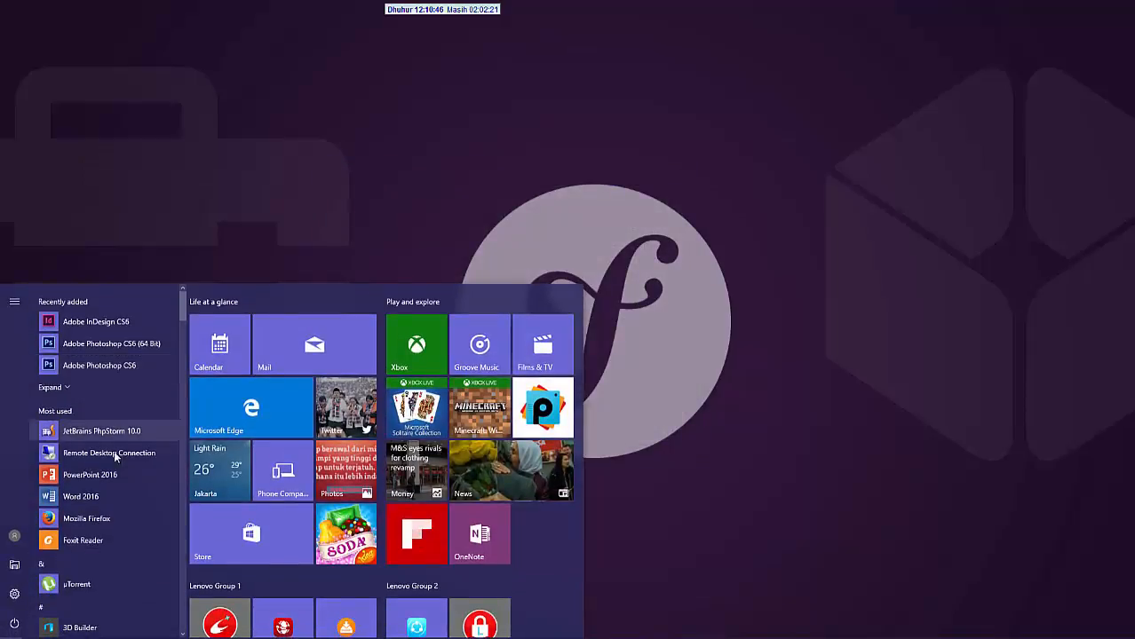
{"action": "scroll", "coordinate": [108, 499], "scroll_direction": "down", "scroll_amount": 5}
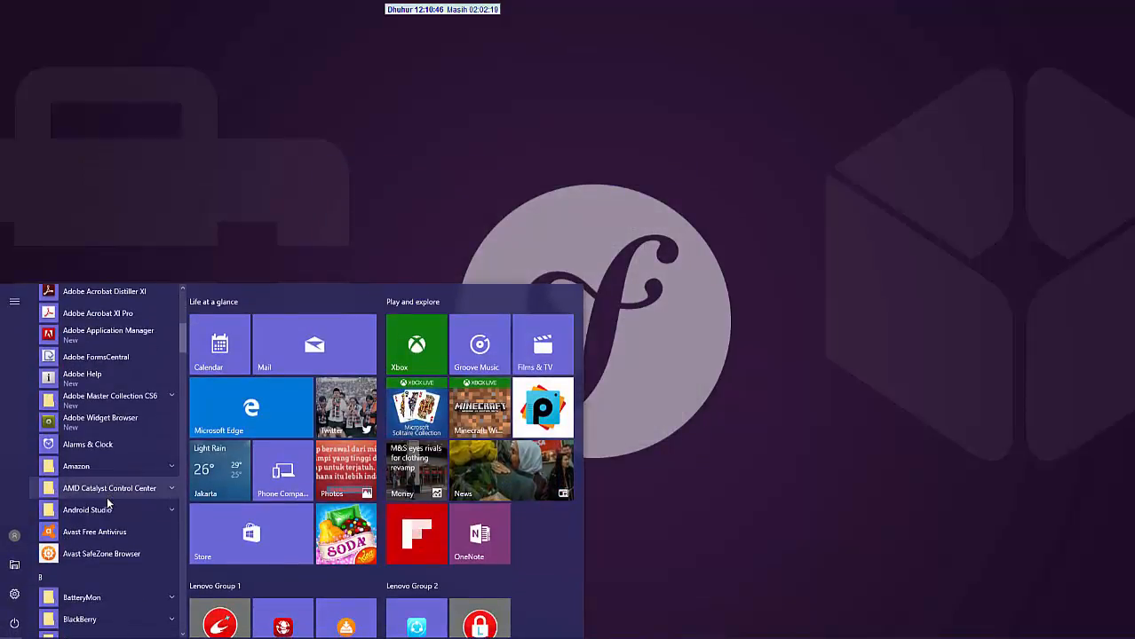
{"action": "scroll", "coordinate": [105, 515], "scroll_direction": "down", "scroll_amount": 2}
{"action": "scroll", "coordinate": [102, 530], "scroll_direction": "down", "scroll_amount": 6}
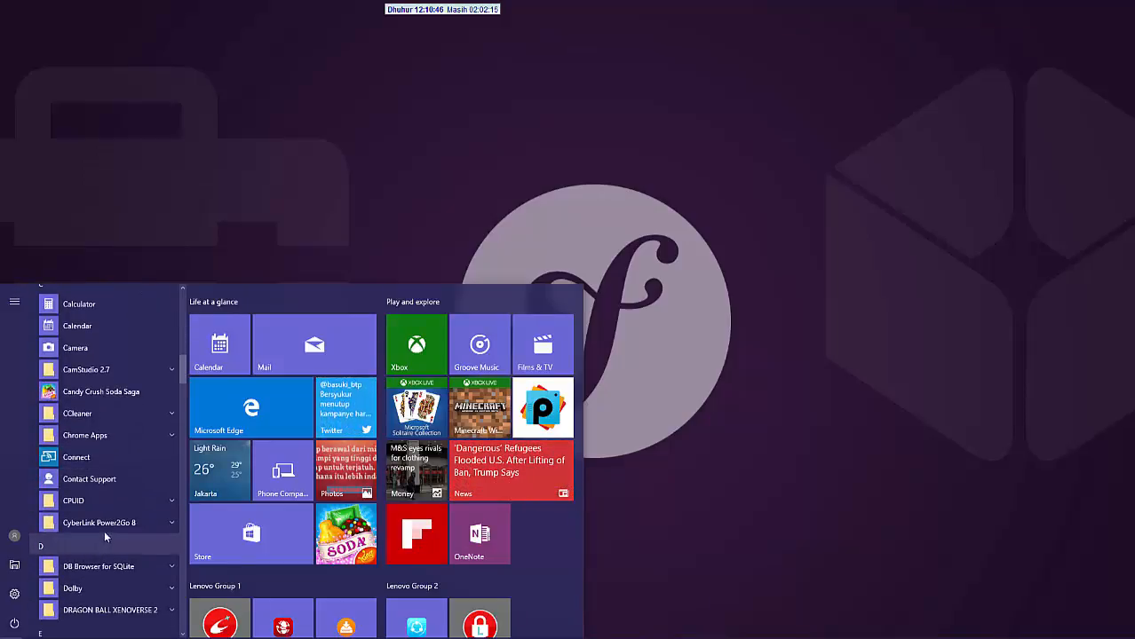
{"action": "left_click", "coordinate": [119, 503]}
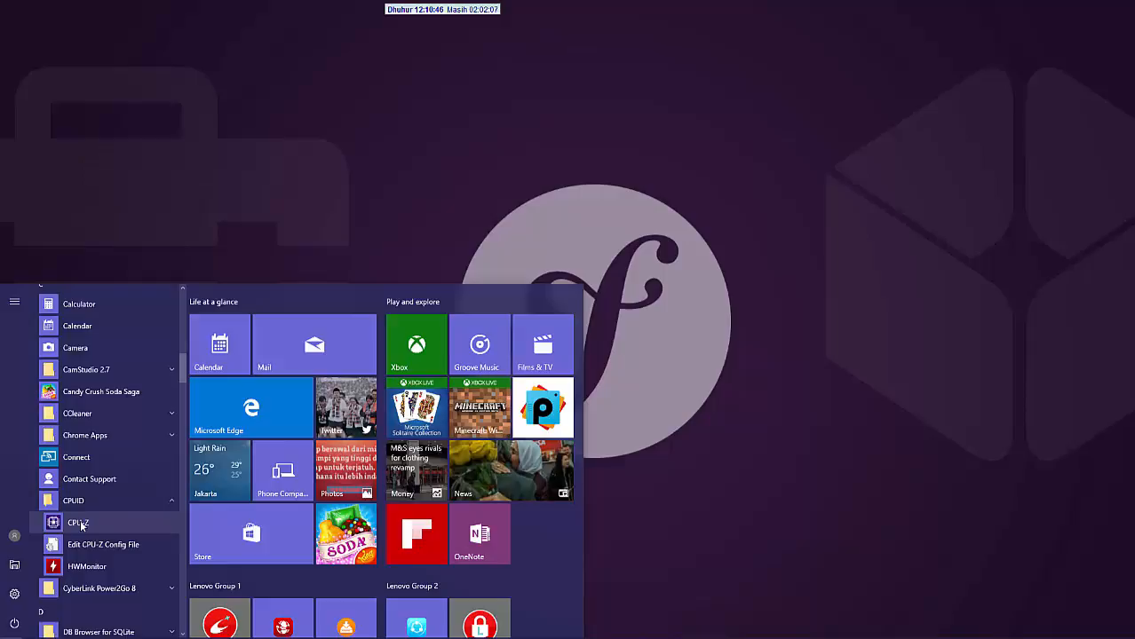
{"action": "right_click", "coordinate": [80, 523]}
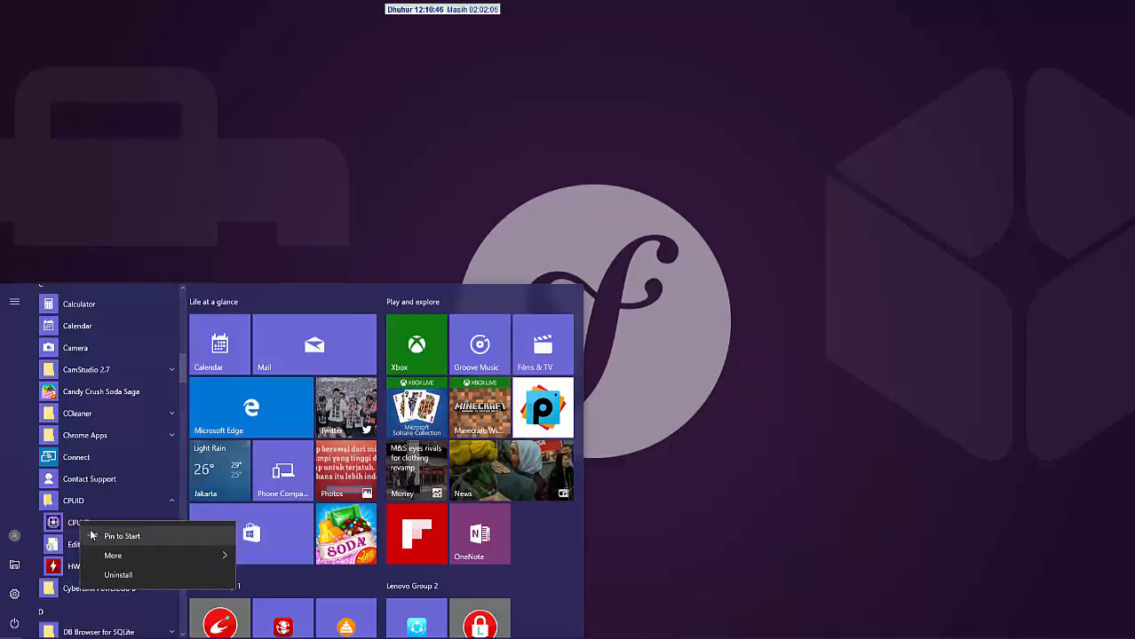
{"action": "left_click", "coordinate": [68, 524]}
{"action": "left_click", "coordinate": [85, 528]}
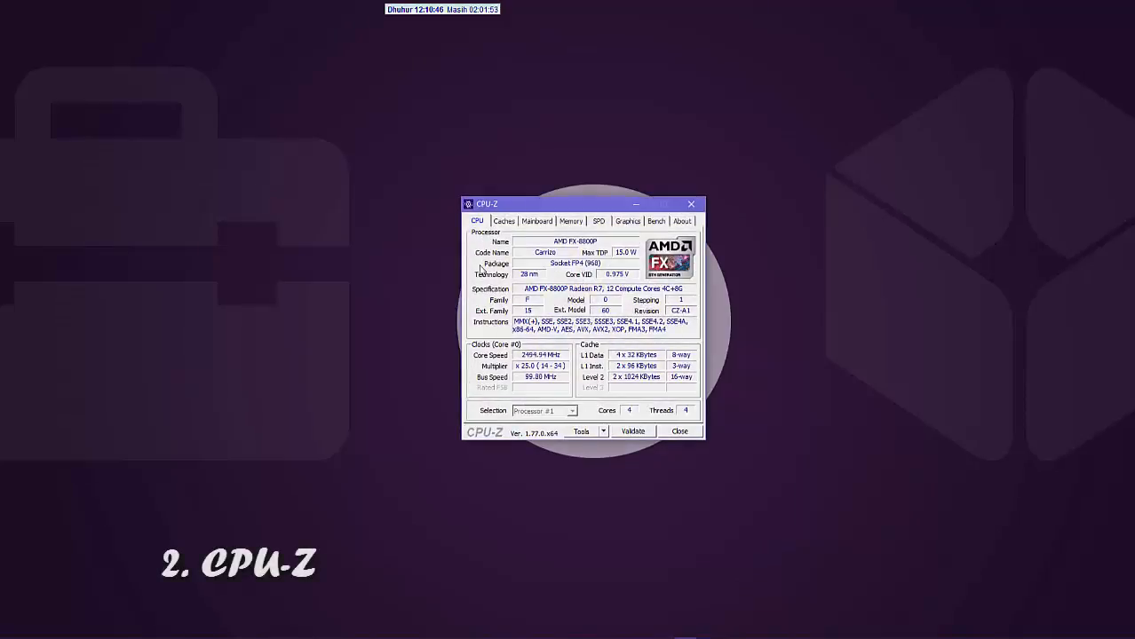
{"action": "left_click_drag", "start_coordinate": [511, 212], "coordinate": [491, 147]}
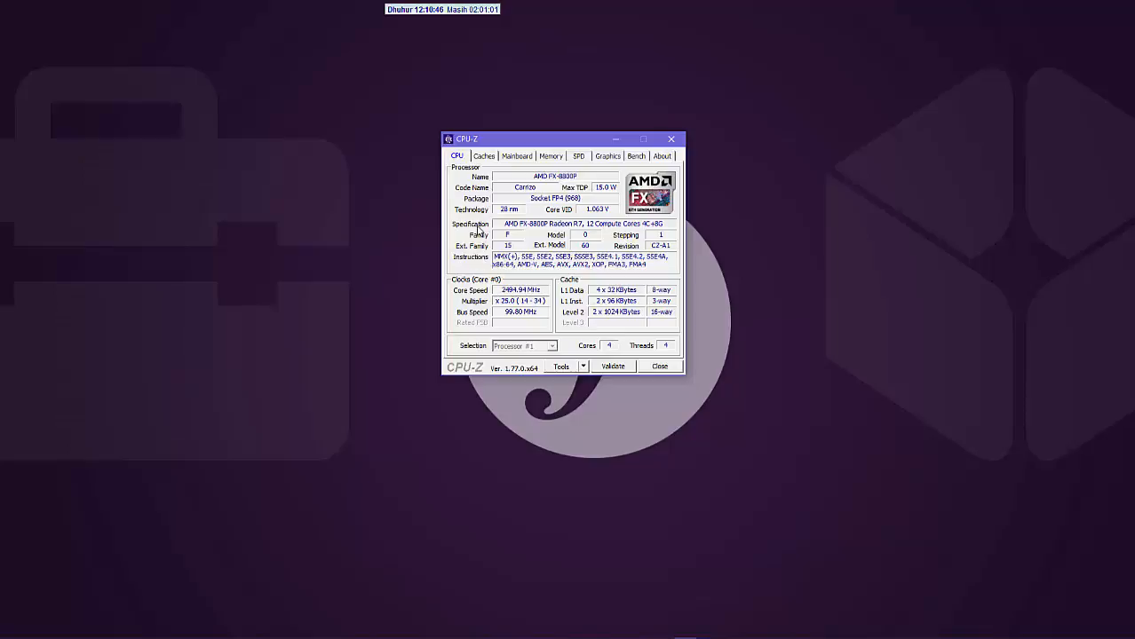
- Examine the processor caches, mainboard and general memory information in CPU-Z
{"action": "left_click", "coordinate": [486, 158]}
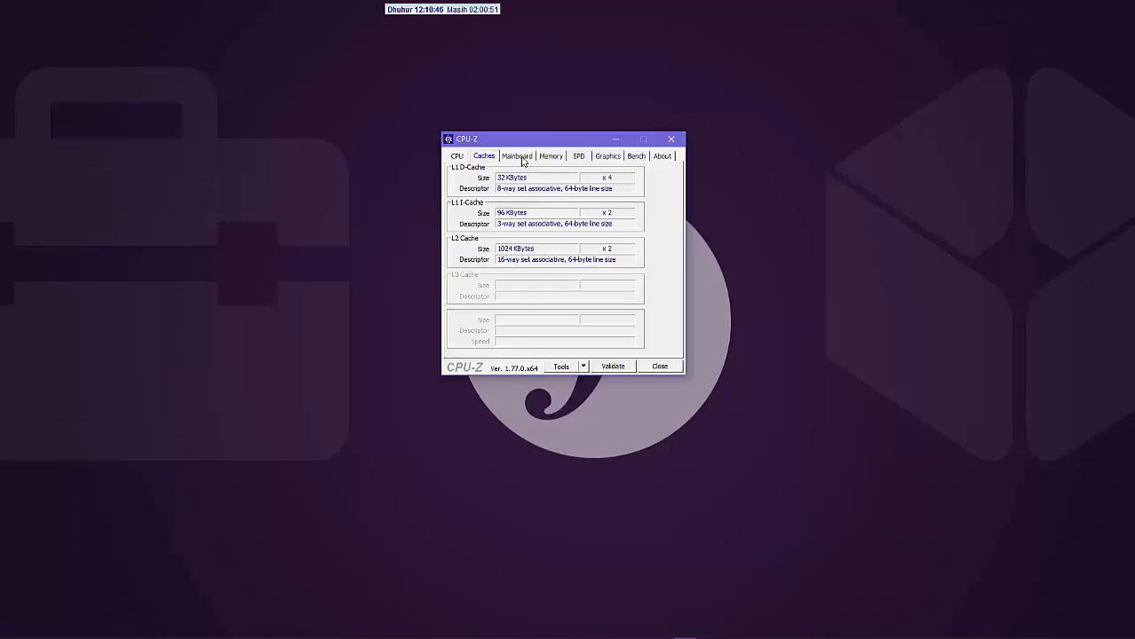
{"action": "left_click", "coordinate": [518, 156]}
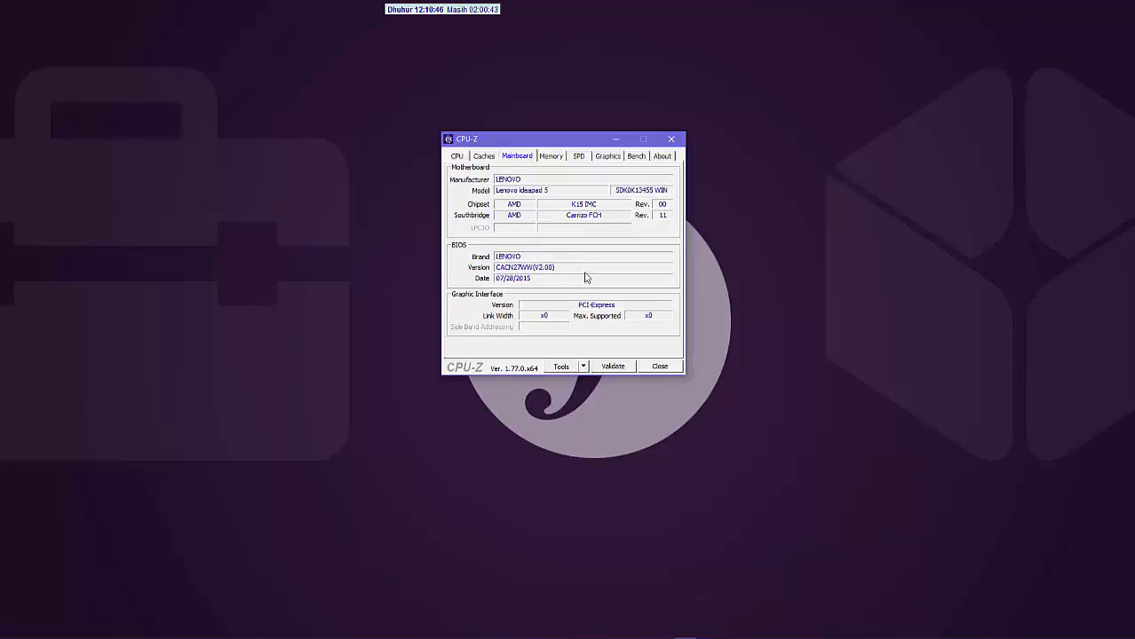
{"action": "left_click", "coordinate": [558, 160]}
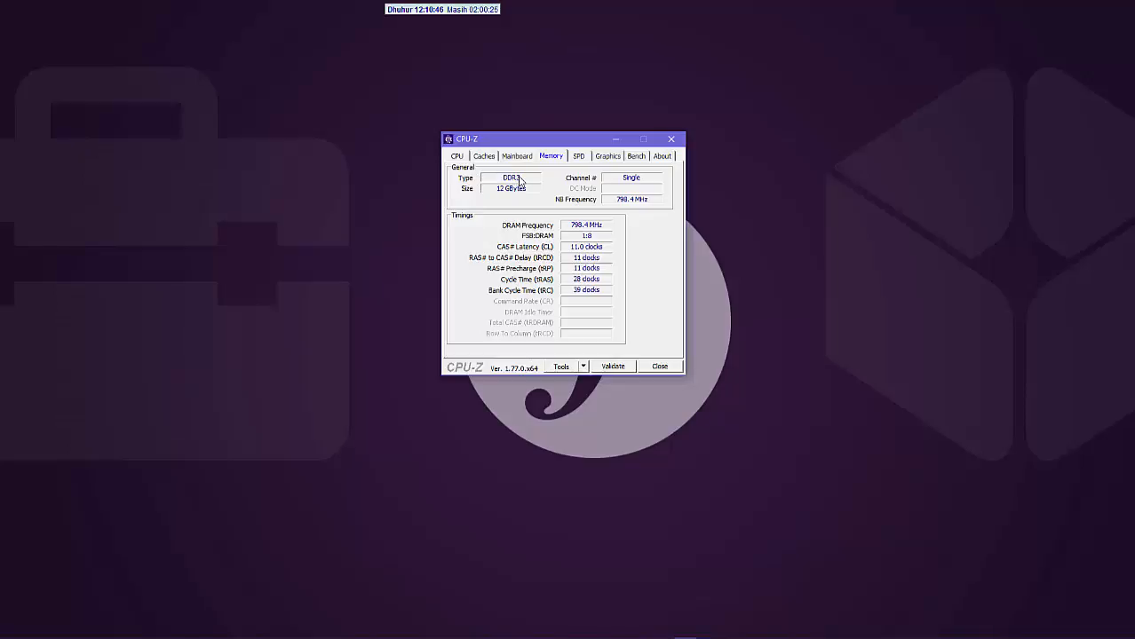
- Compare the SPD details of the memory modules in Slot #1 and Slot #2, ending on Slot #2
{"action": "left_click", "coordinate": [584, 157]}
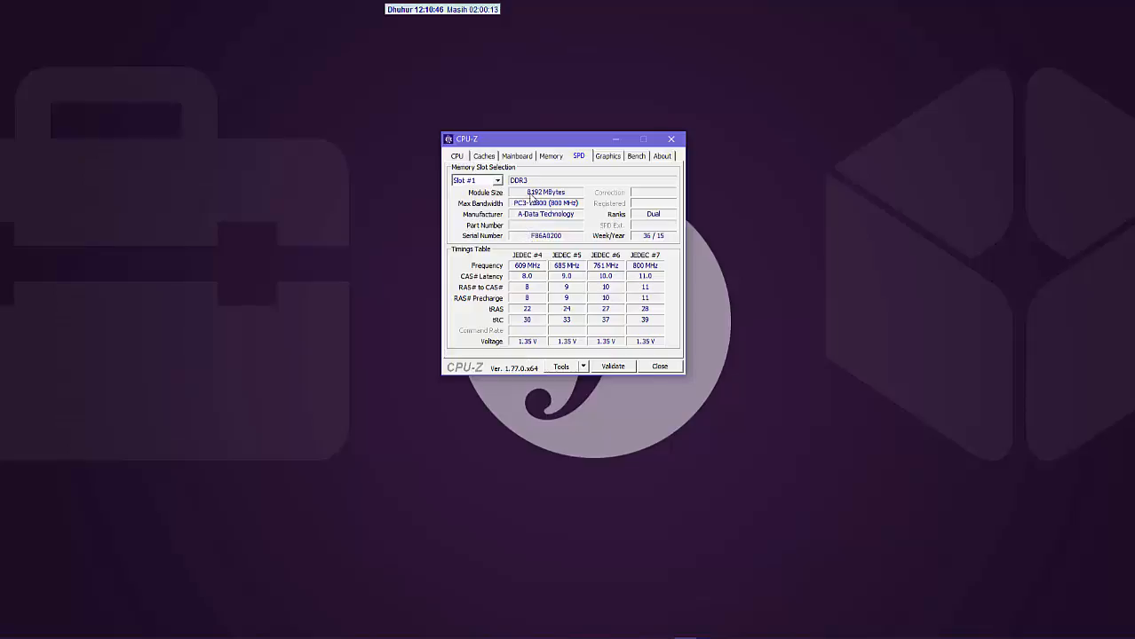
{"action": "left_click", "coordinate": [498, 182]}
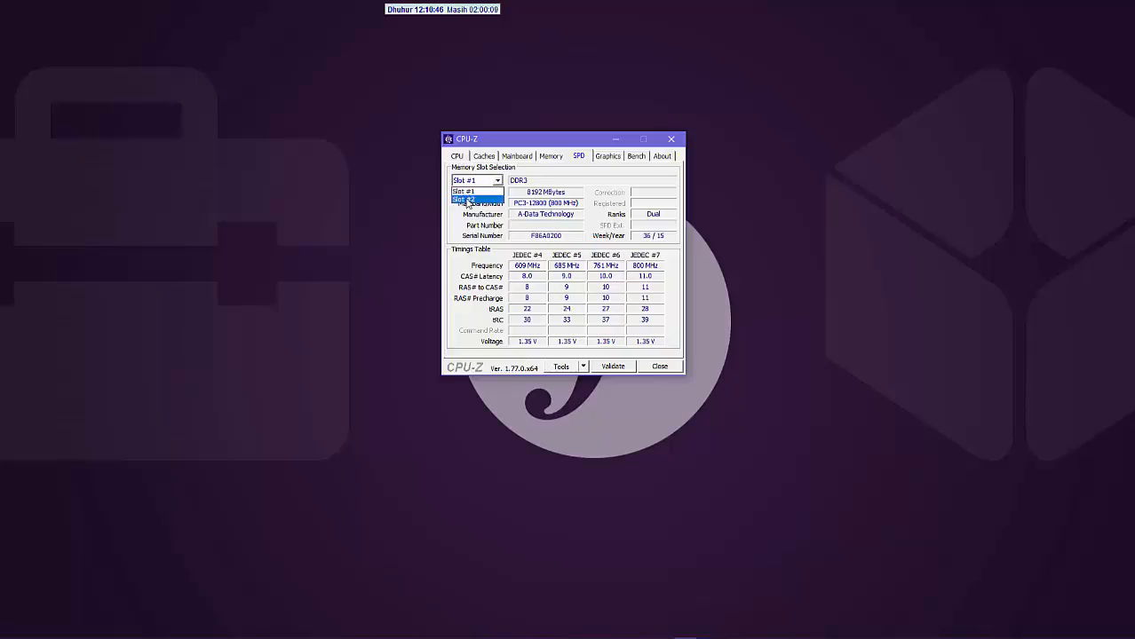
{"action": "left_click", "coordinate": [469, 202]}
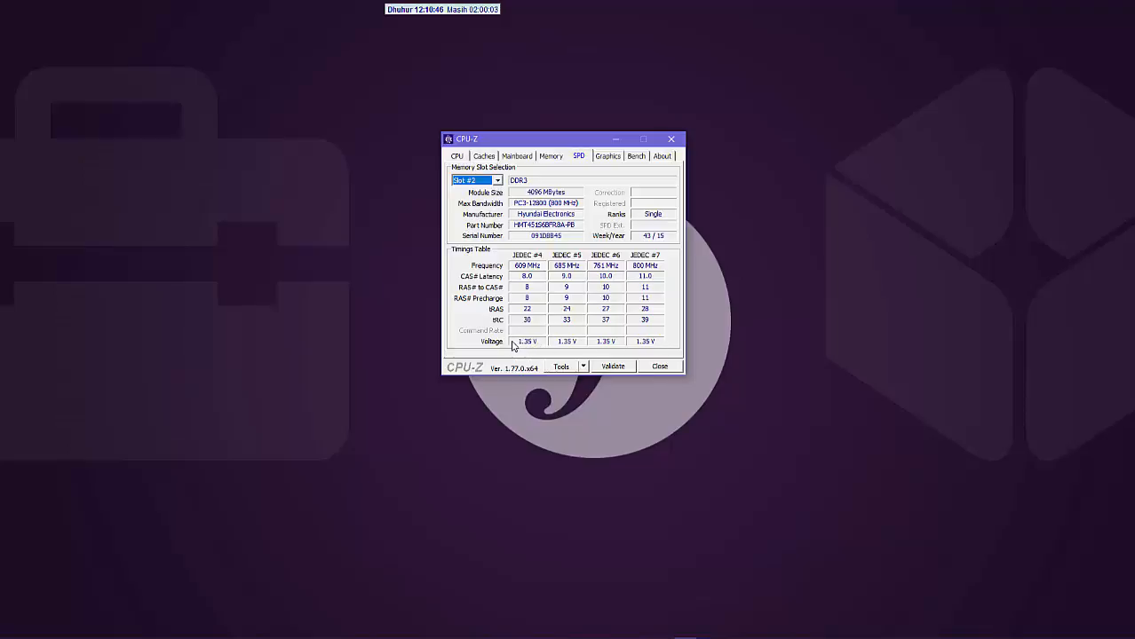
{"action": "left_click", "coordinate": [497, 181]}
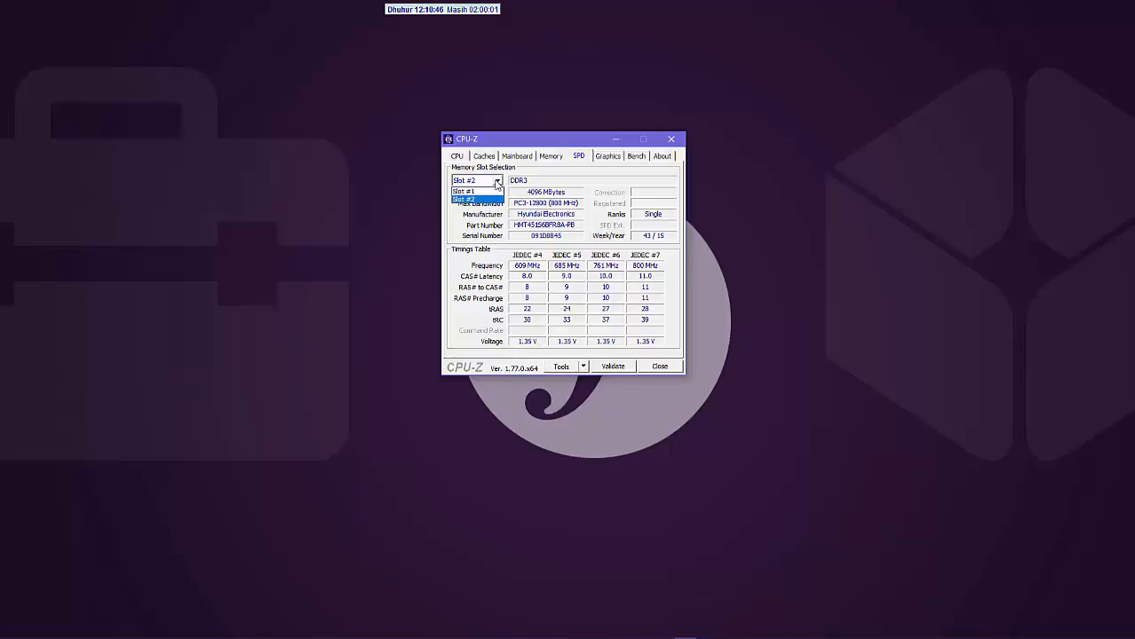
{"action": "left_click", "coordinate": [471, 193]}
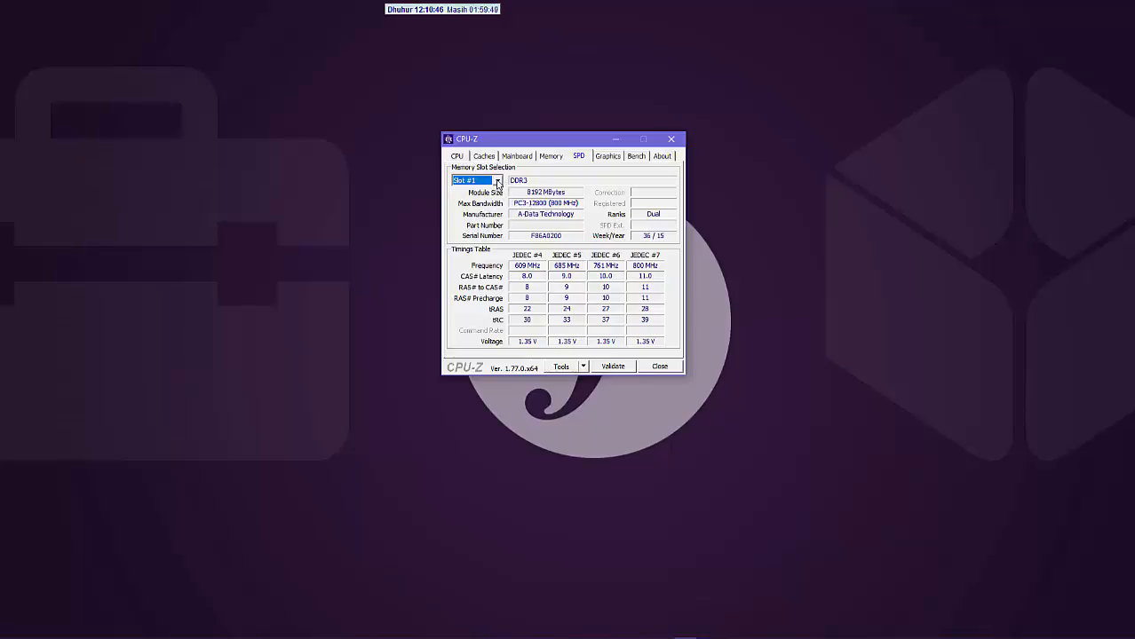
{"action": "left_click", "coordinate": [498, 181]}
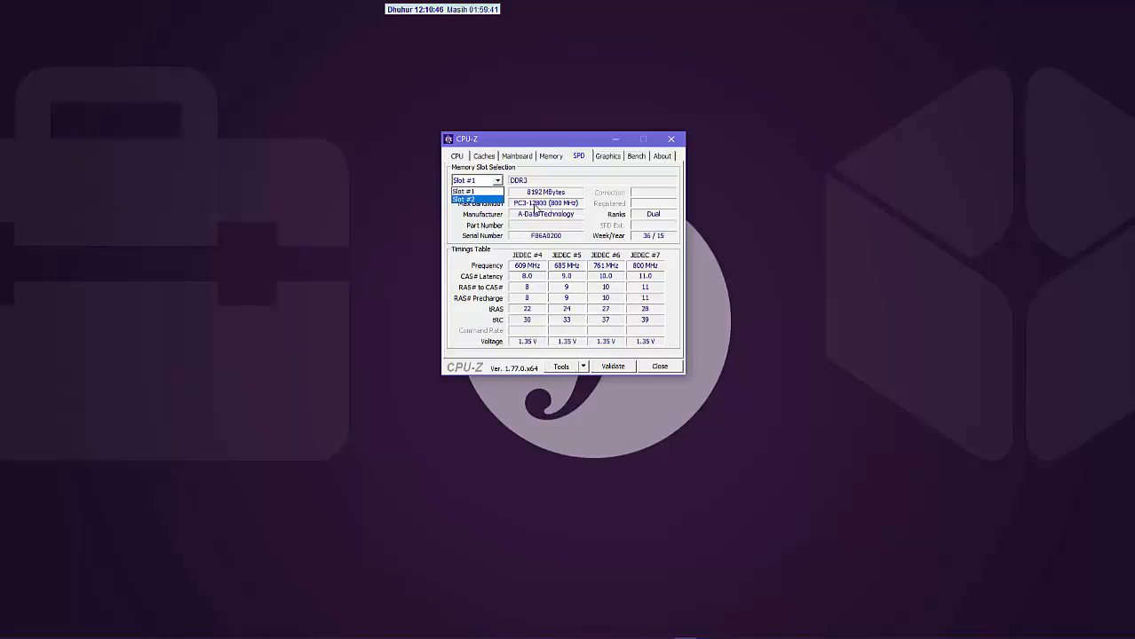
{"action": "left_click", "coordinate": [472, 199]}
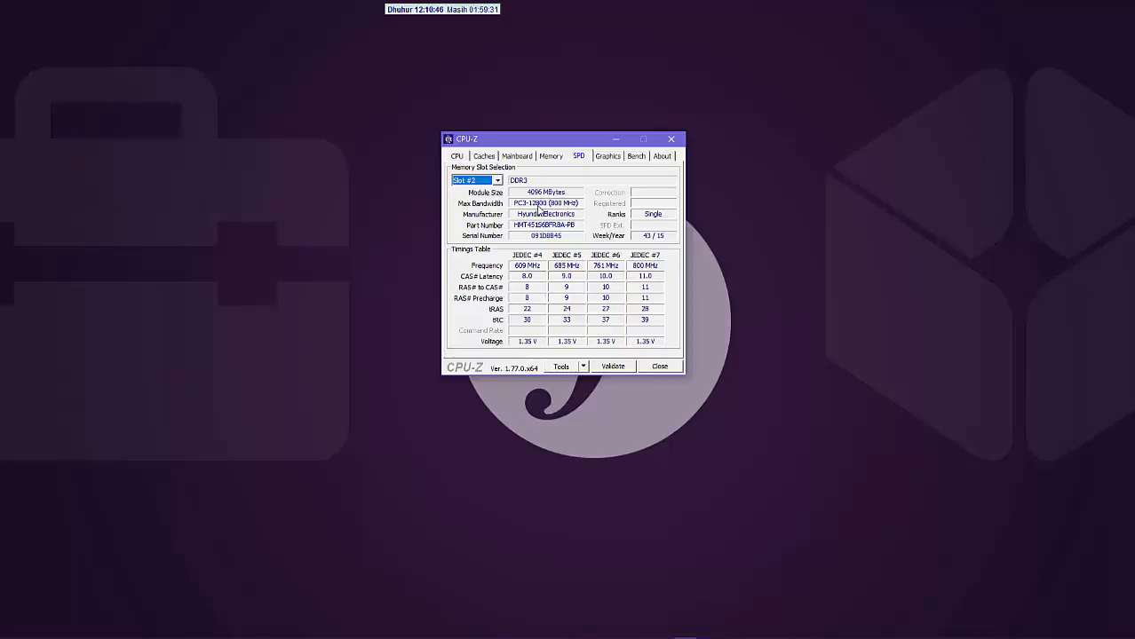
- Review the graphics card details with its performance levels and the CPU benchmark options, and close CPU-Z
{"action": "left_click", "coordinate": [608, 157]}
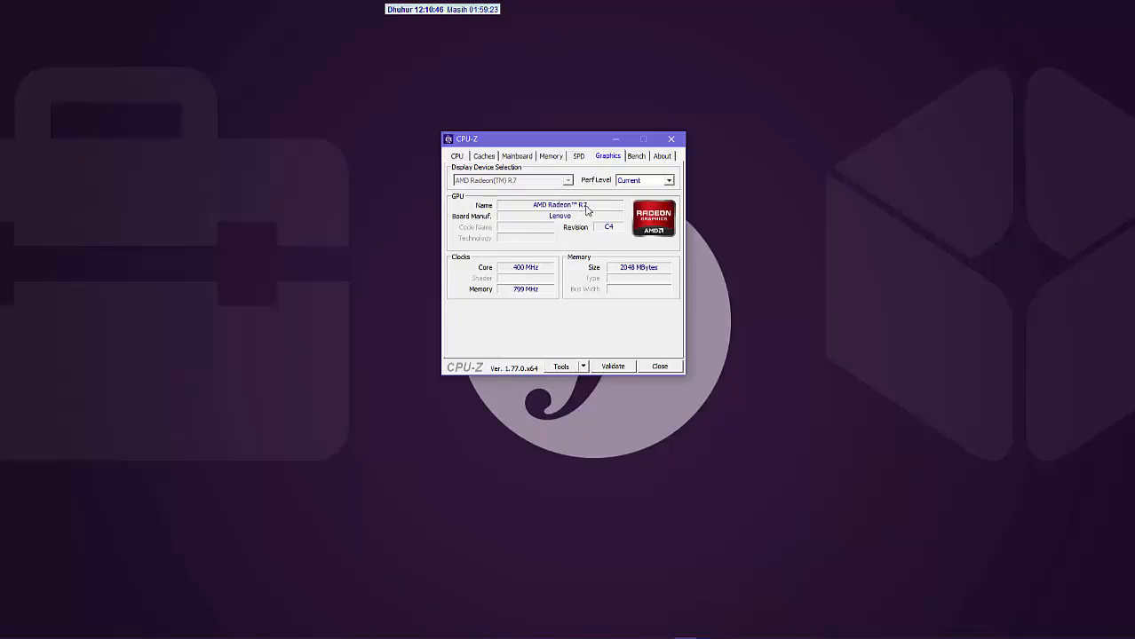
{"action": "left_click", "coordinate": [669, 181]}
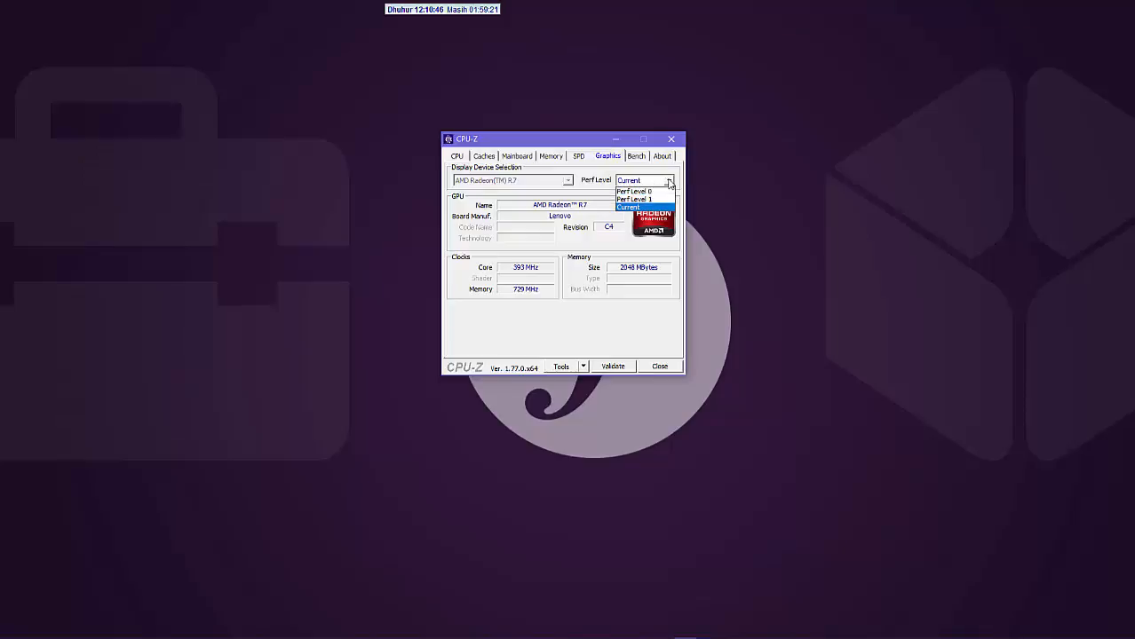
{"action": "left_click", "coordinate": [670, 182]}
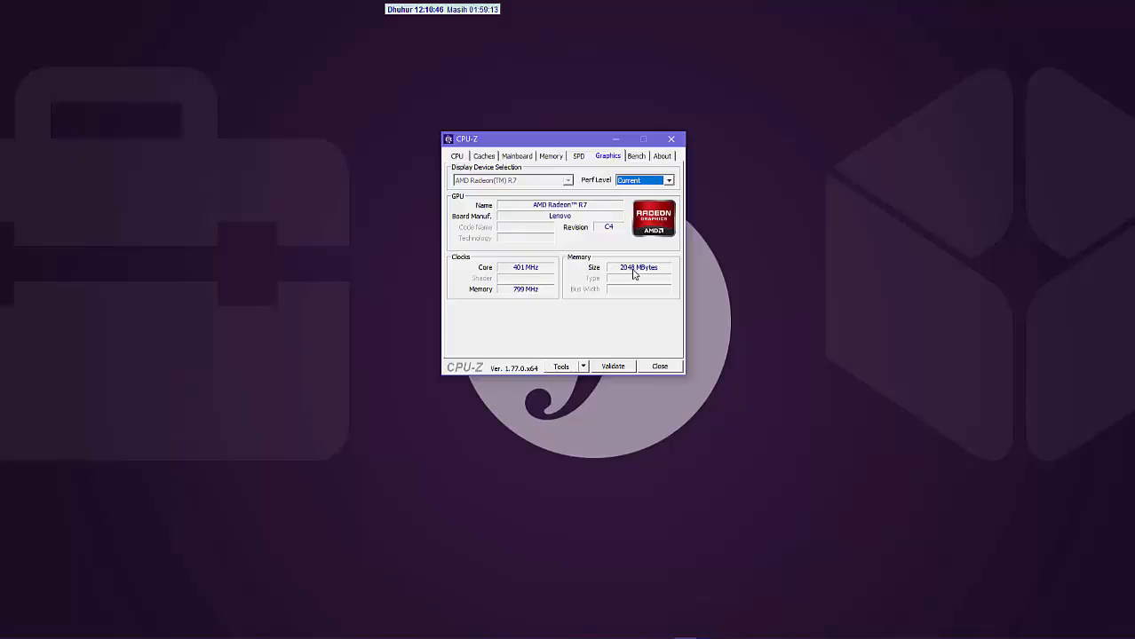
{"action": "left_click", "coordinate": [636, 158]}
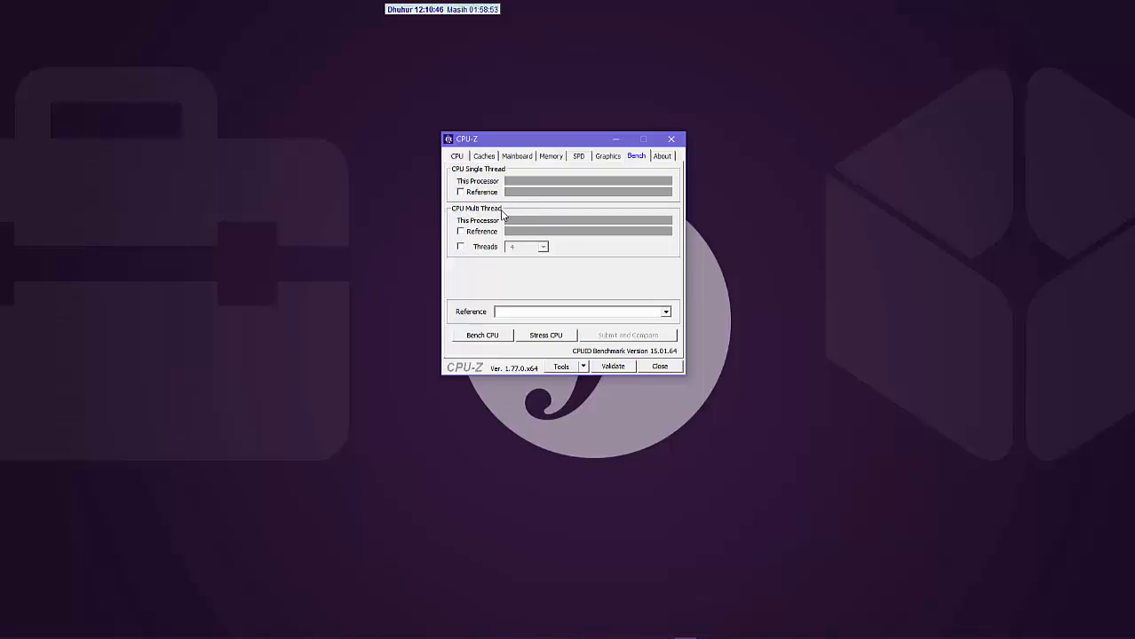
{"action": "left_click", "coordinate": [671, 140]}
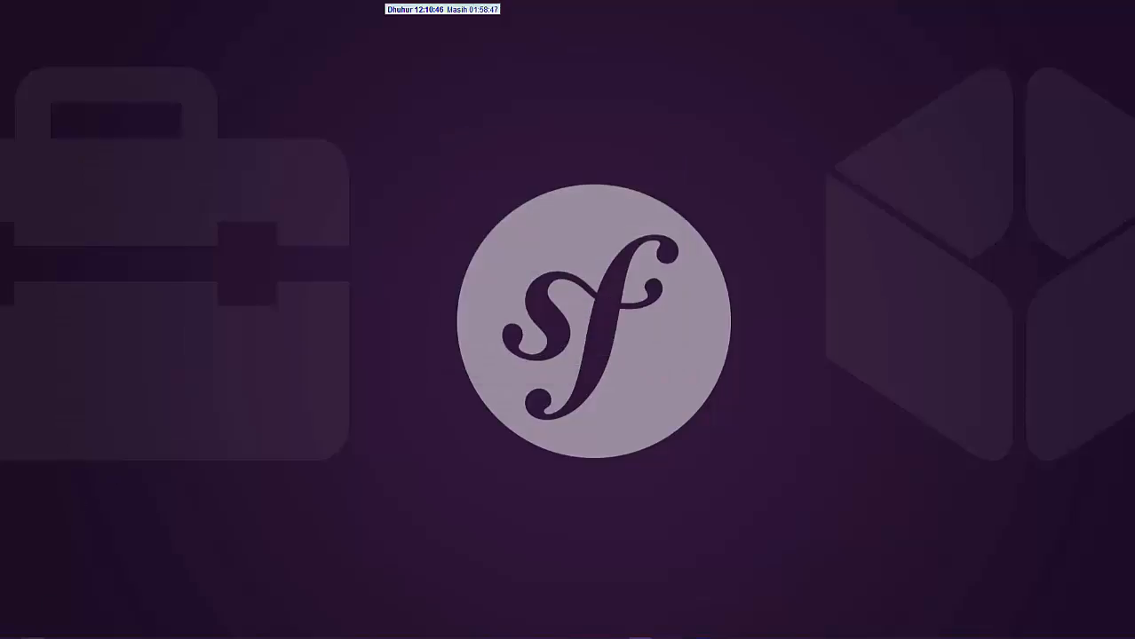
- Launch HWMonitor from the CPUID program group and move its window to the middle of the desktop
{"action": "key", "text": "super"}
{"action": "scroll", "coordinate": [79, 480], "scroll_direction": "down", "scroll_amount": 5}
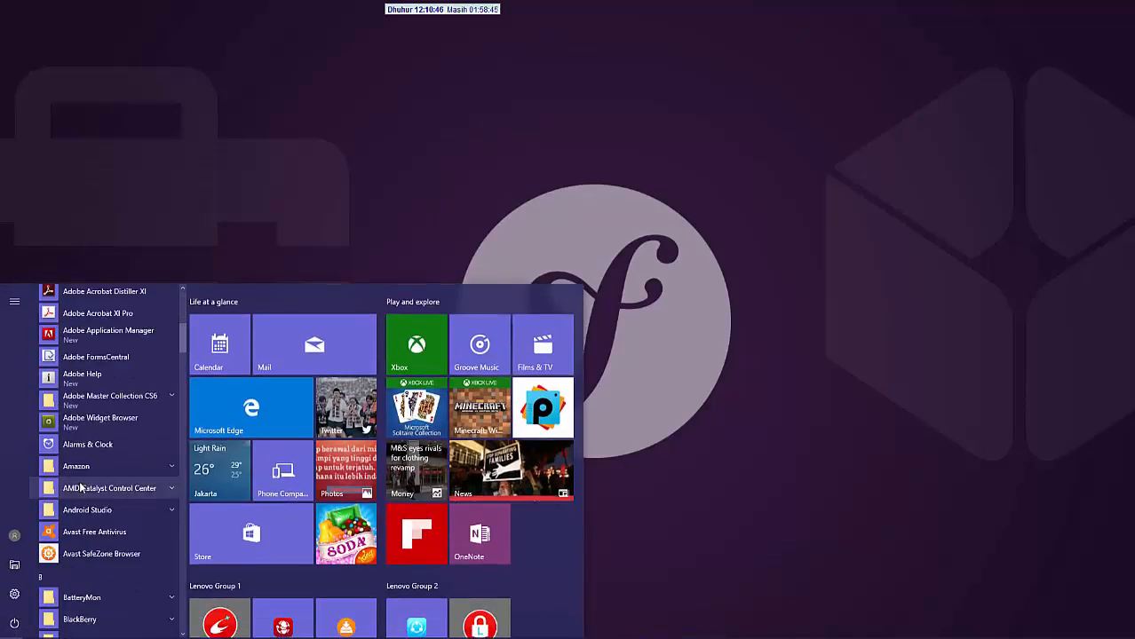
{"action": "scroll", "coordinate": [86, 526], "scroll_direction": "down", "scroll_amount": 5}
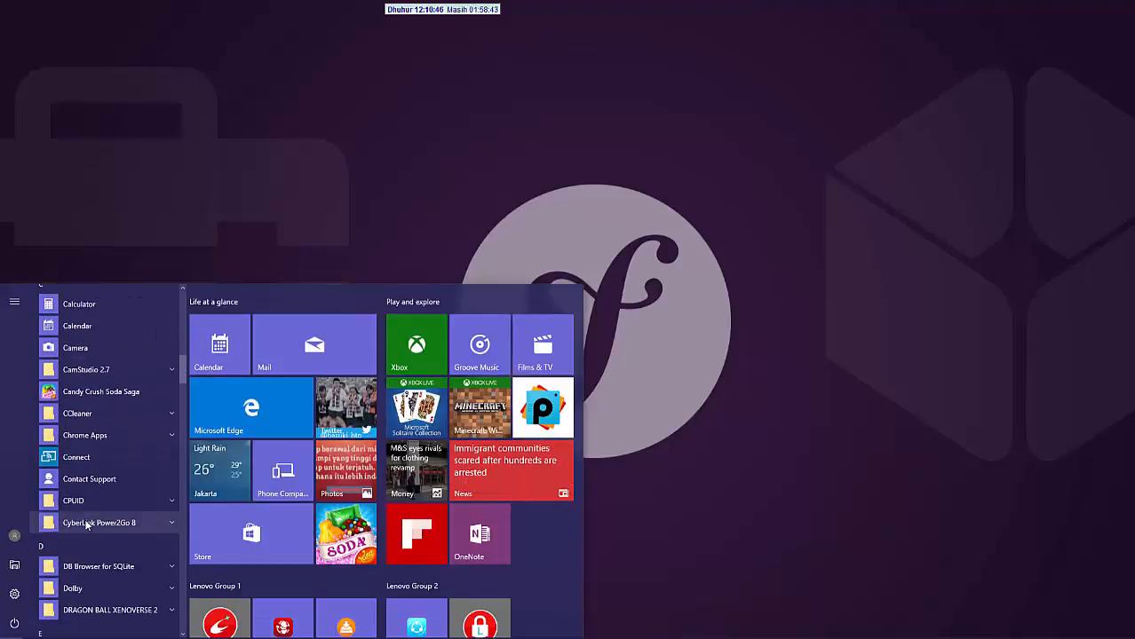
{"action": "left_click", "coordinate": [80, 503]}
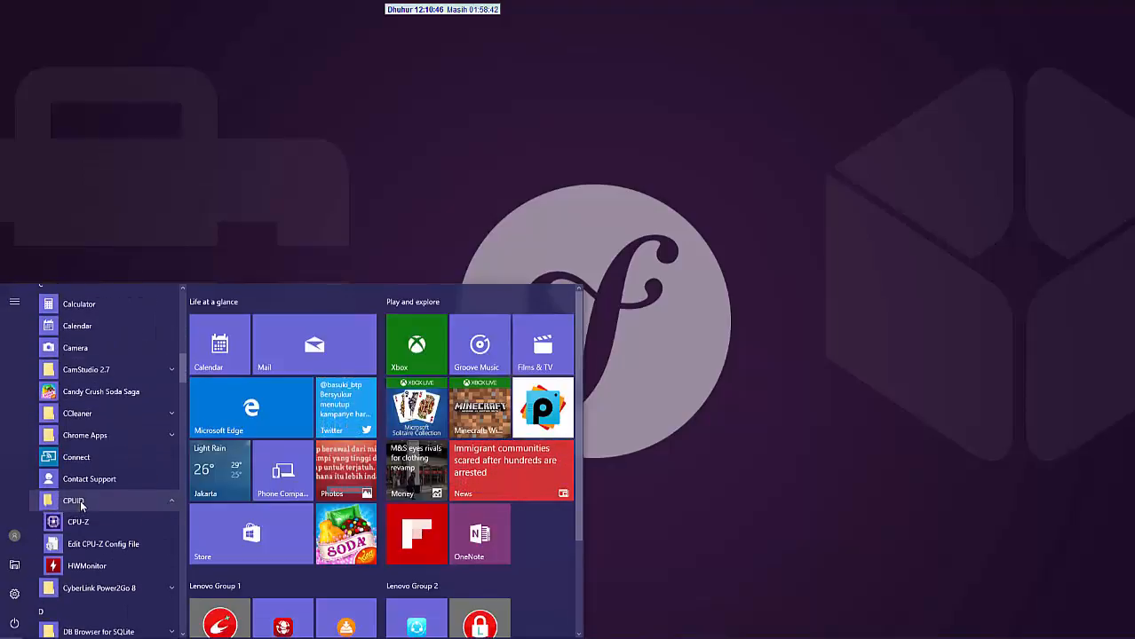
{"action": "left_click", "coordinate": [89, 567]}
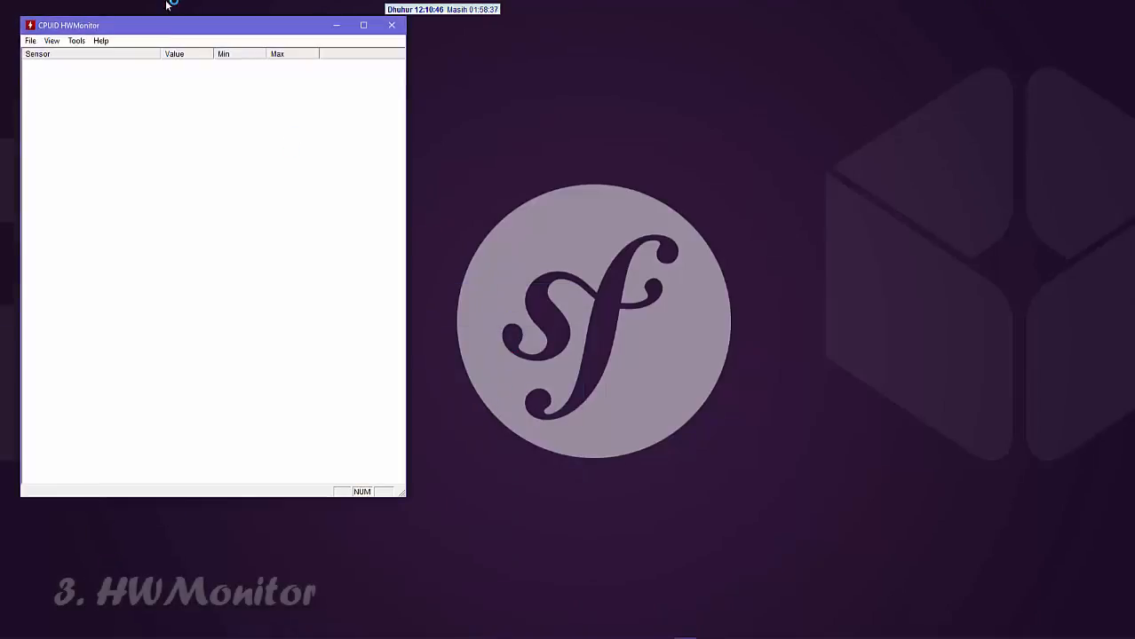
{"action": "left_click_drag", "start_coordinate": [149, 18], "coordinate": [449, 78]}
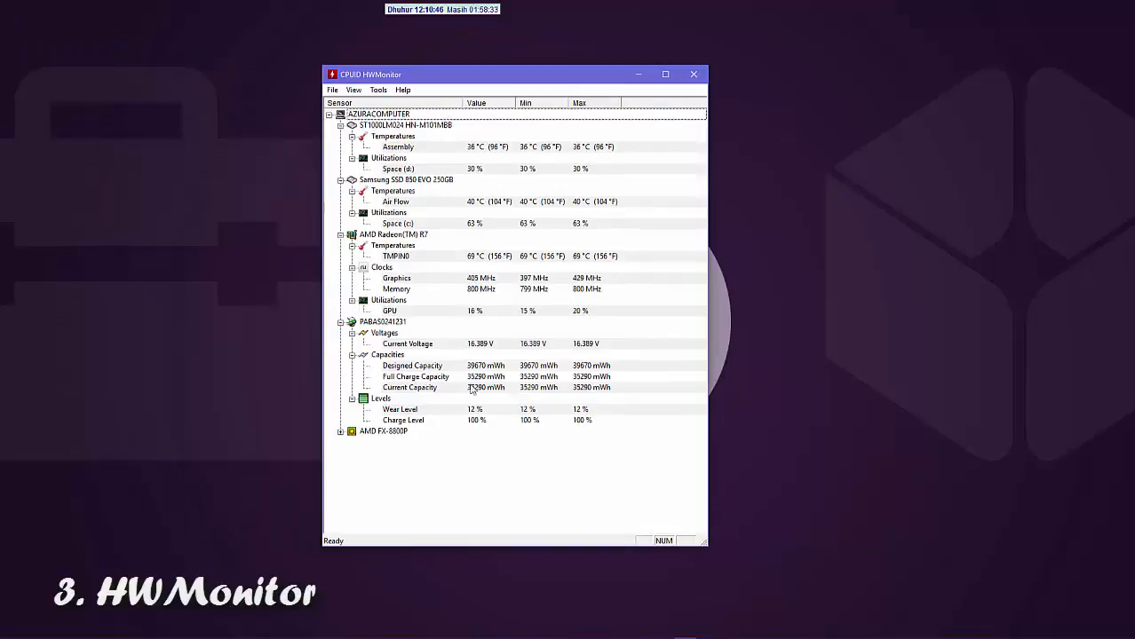
- Expand the AMD FX-8800P sensor group and examine the drive, graphics, battery and processor readings
{"action": "left_click", "coordinate": [340, 431]}
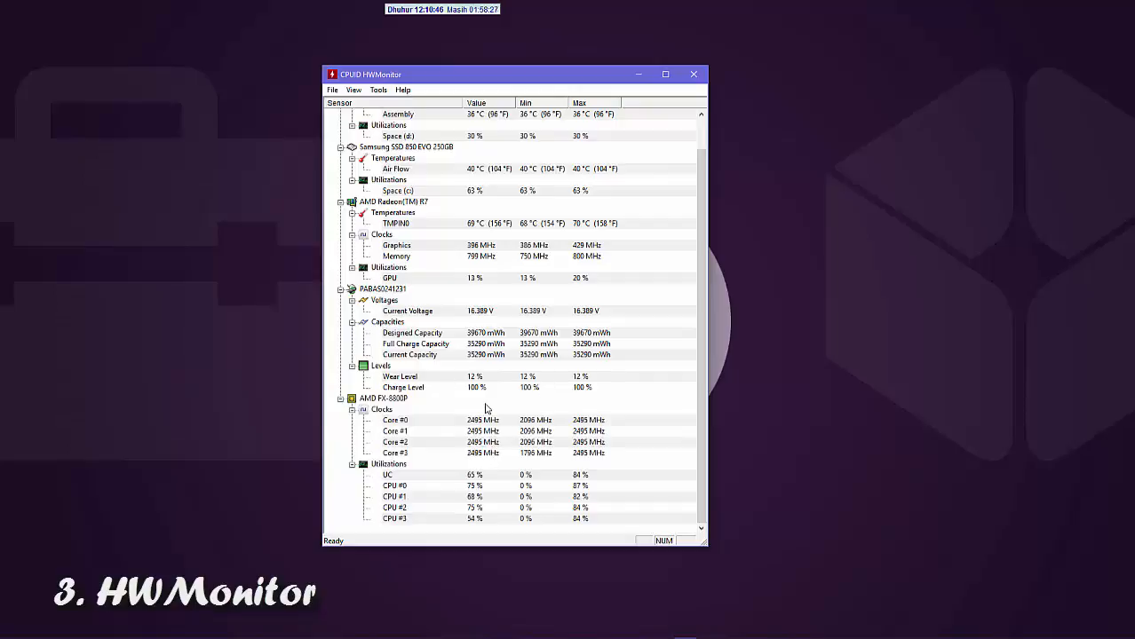
{"action": "scroll", "coordinate": [493, 482], "scroll_direction": "up", "scroll_amount": 1}
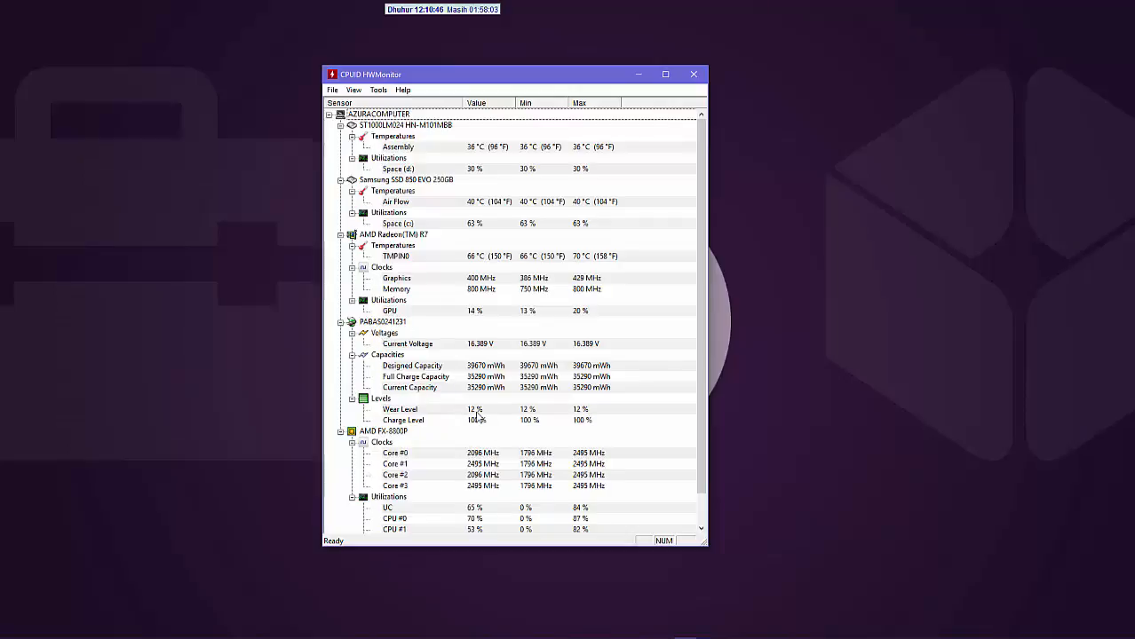
{"action": "scroll", "coordinate": [474, 411], "scroll_direction": "down", "scroll_amount": 1}
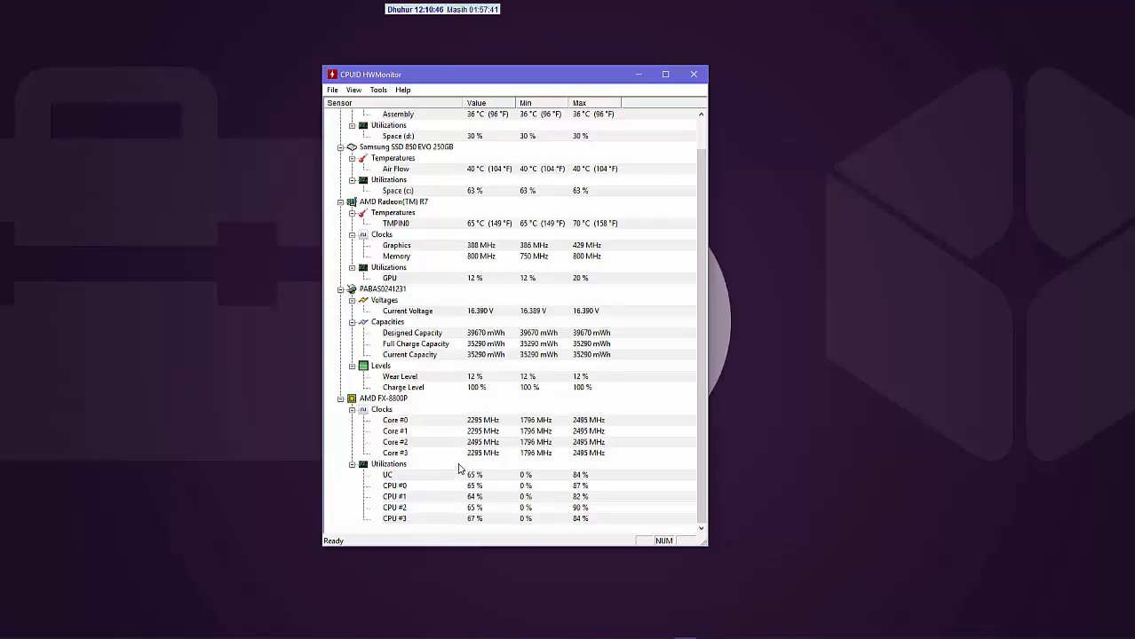
- Close HWMonitor after returning to the start of its sensor list, and launch foobar2000
{"action": "scroll", "coordinate": [421, 423], "scroll_direction": "up", "scroll_amount": 1}
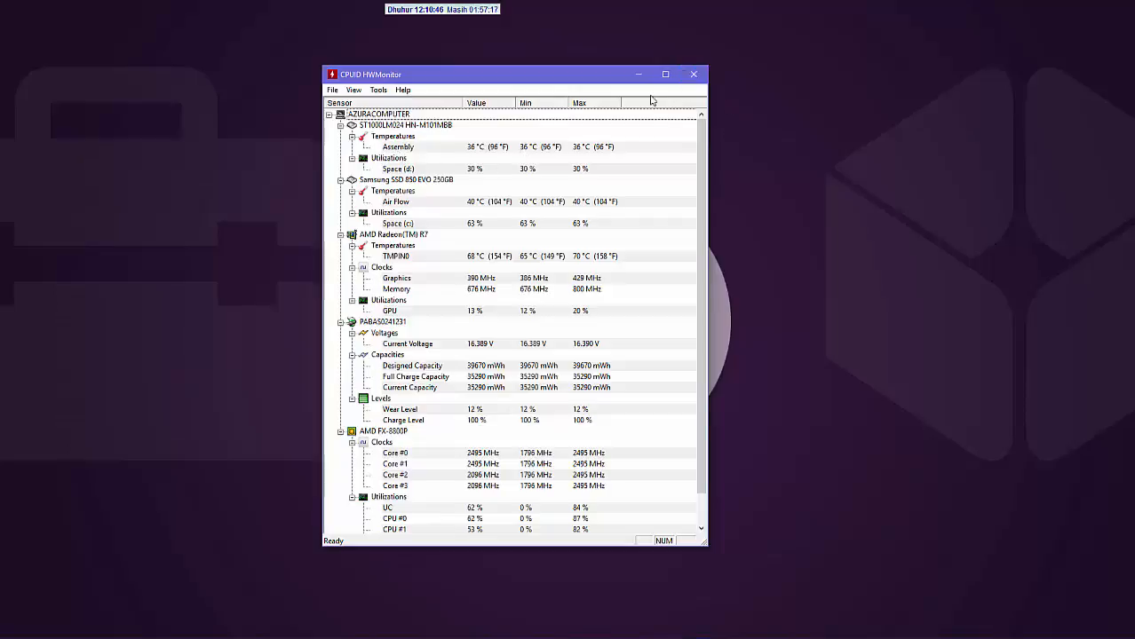
{"action": "left_click", "coordinate": [691, 79]}
{"action": "key", "text": "super"}
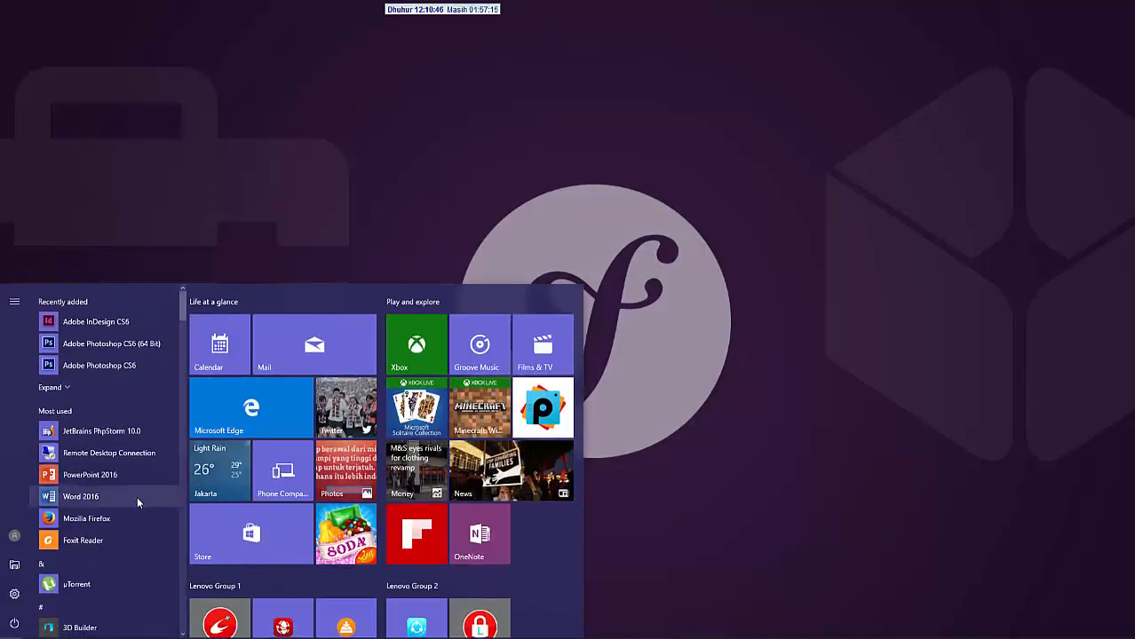
{"action": "scroll", "coordinate": [137, 497], "scroll_direction": "down", "scroll_amount": 5}
{"action": "scroll", "coordinate": [137, 508], "scroll_direction": "down", "scroll_amount": 8}
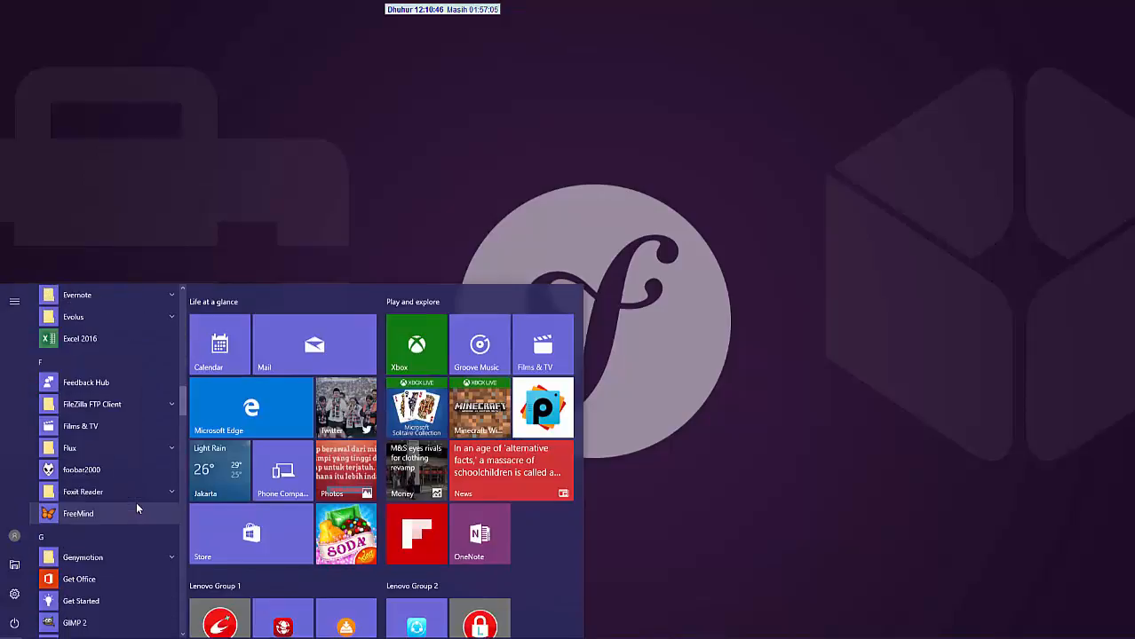
{"action": "left_click", "coordinate": [79, 469]}
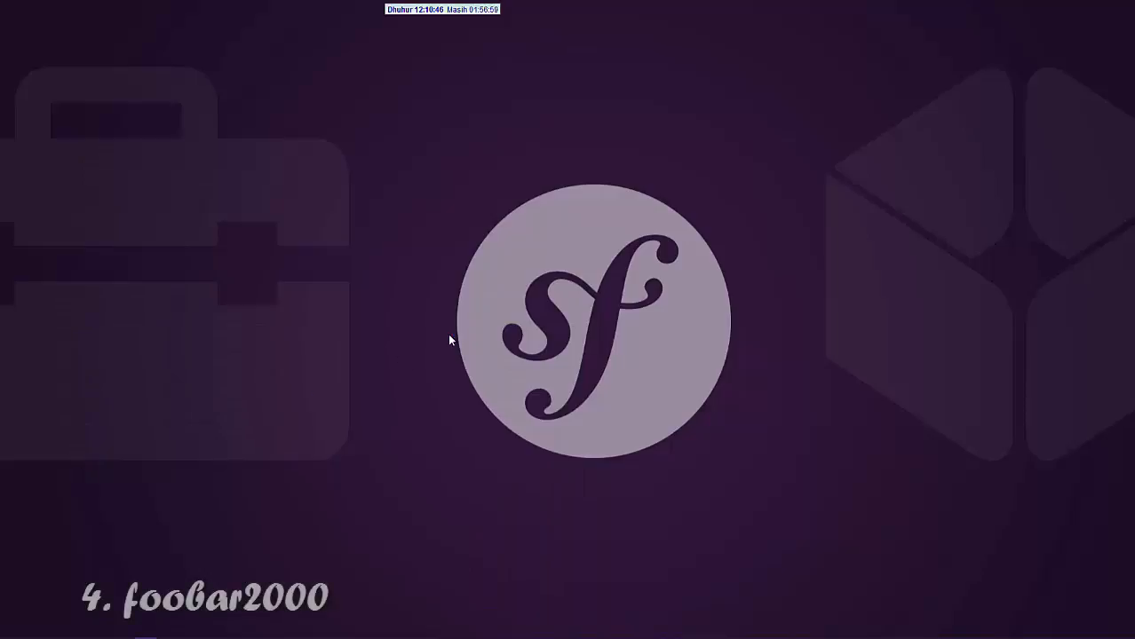
- Move the foobar2000 window toward the middle of the desktop and browse the tracks in the Default playlist
{"action": "left_click_drag", "start_coordinate": [232, 9], "coordinate": [412, 60]}
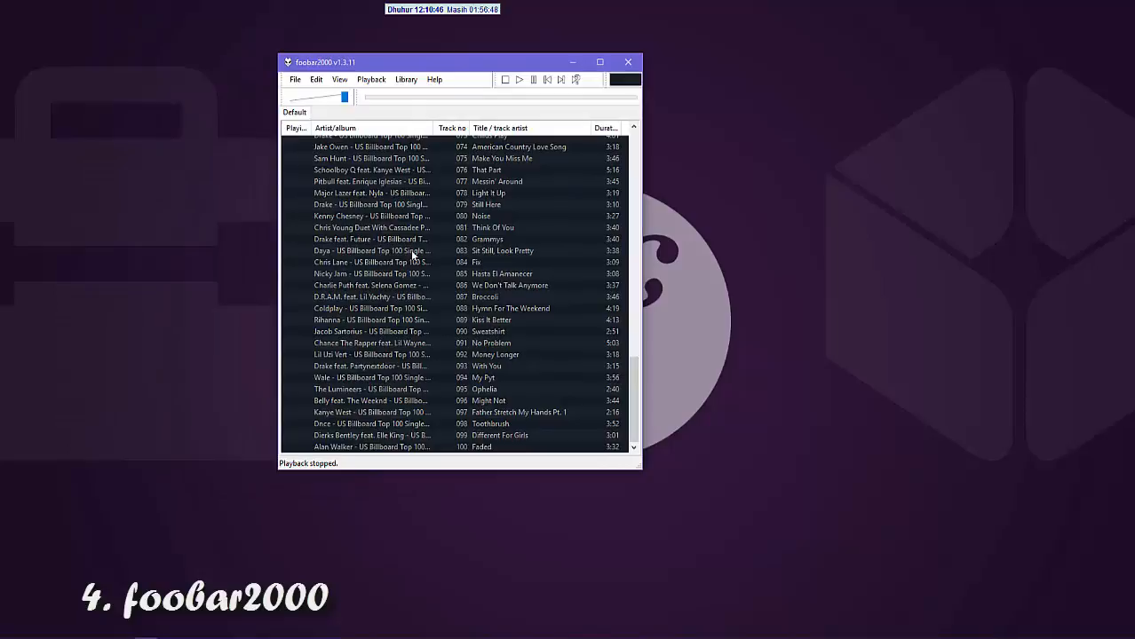
{"action": "scroll", "coordinate": [412, 255], "scroll_direction": "up", "scroll_amount": 10}
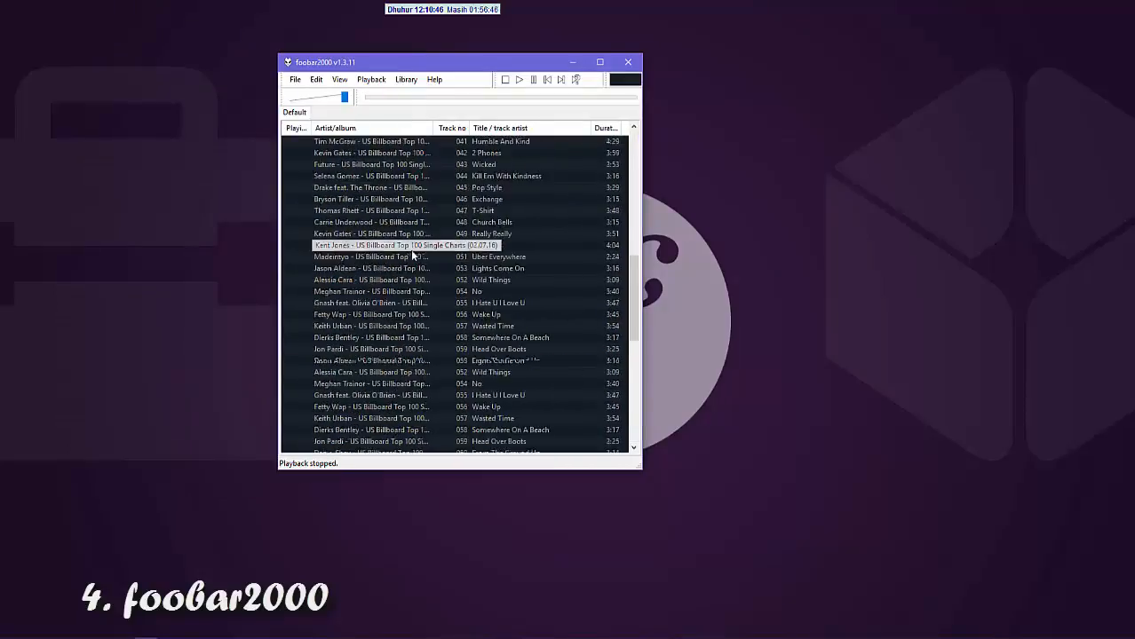
{"action": "scroll", "coordinate": [412, 255], "scroll_direction": "down", "scroll_amount": 10}
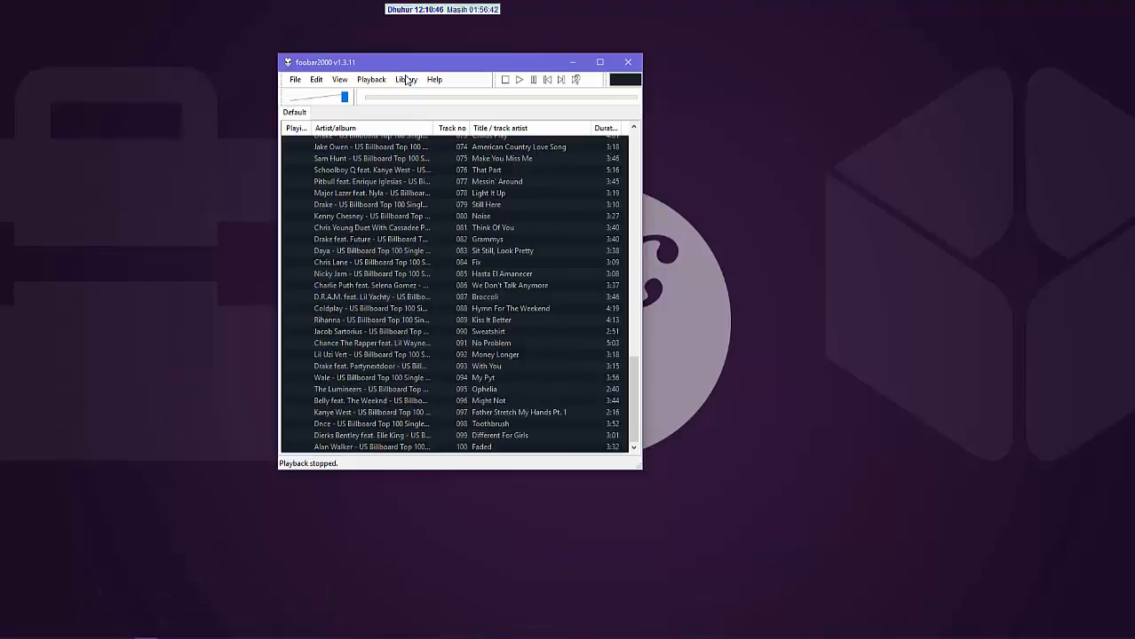
- Open Task Manager beside the foobar2000 window and select the foobar2000 process to check its memory use
{"action": "right_click", "coordinate": [721, 632]}
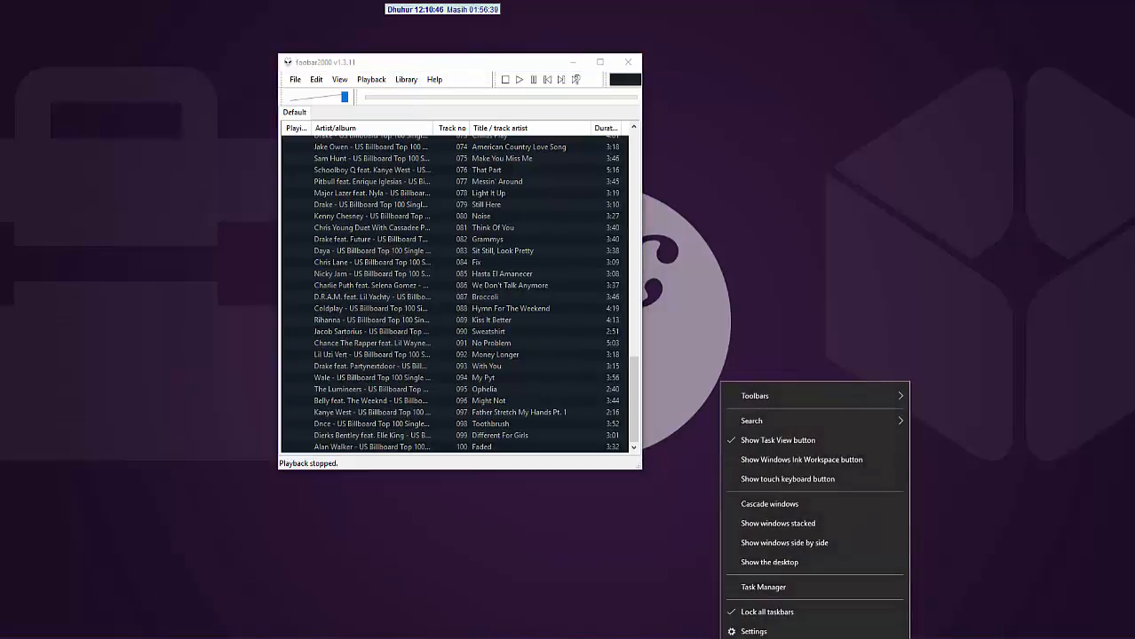
{"action": "left_click", "coordinate": [756, 581]}
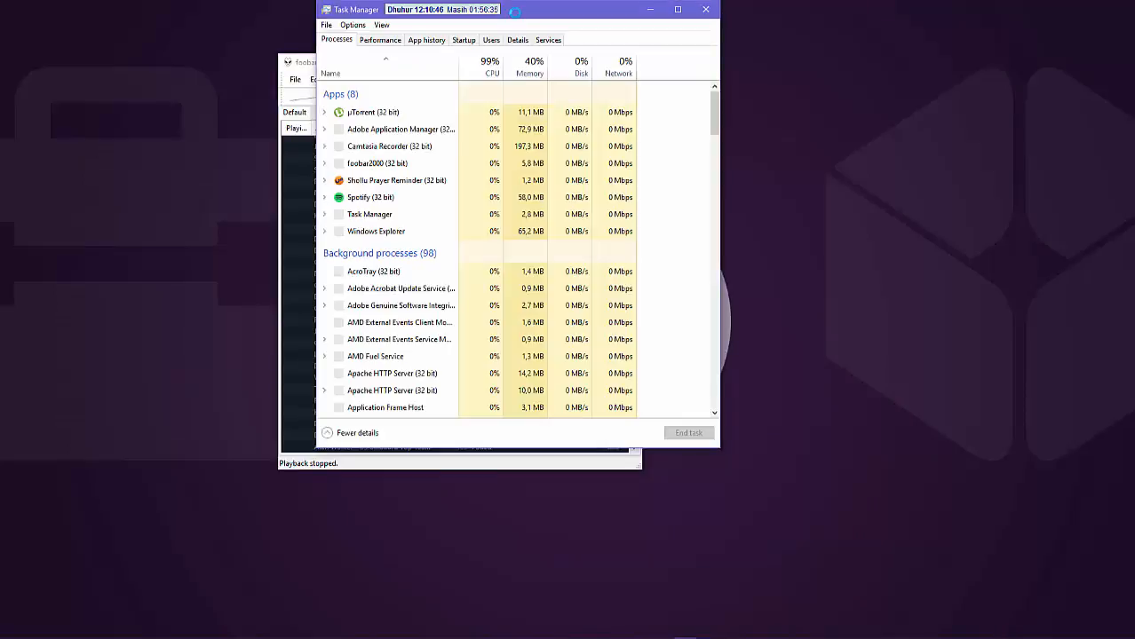
{"action": "left_click_drag", "start_coordinate": [516, 18], "coordinate": [856, 53]}
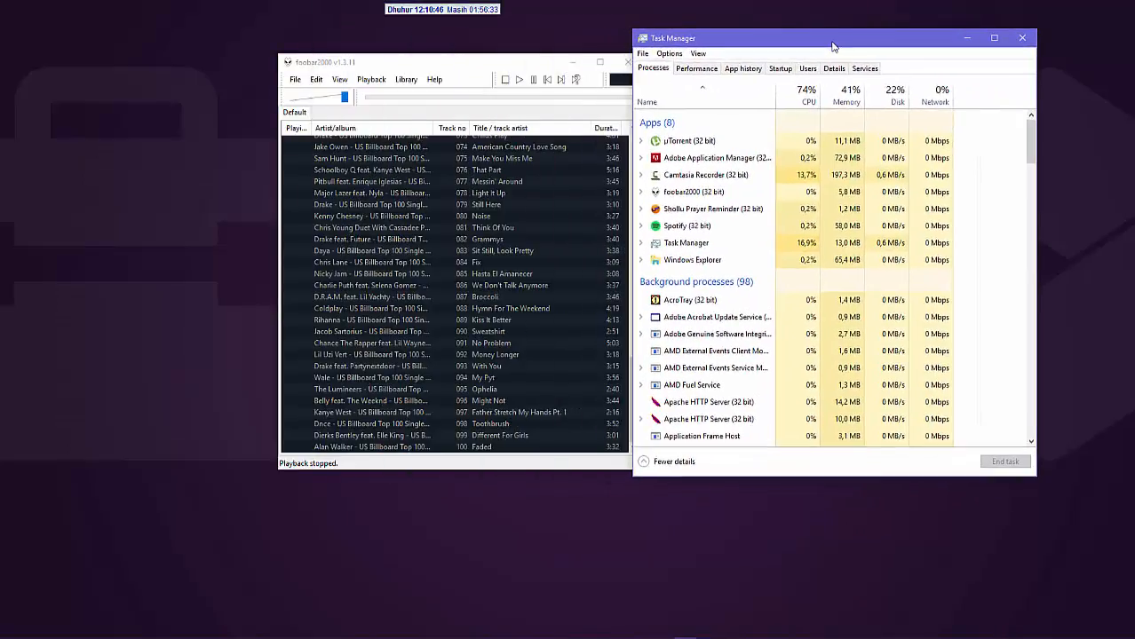
{"action": "left_click", "coordinate": [695, 205]}
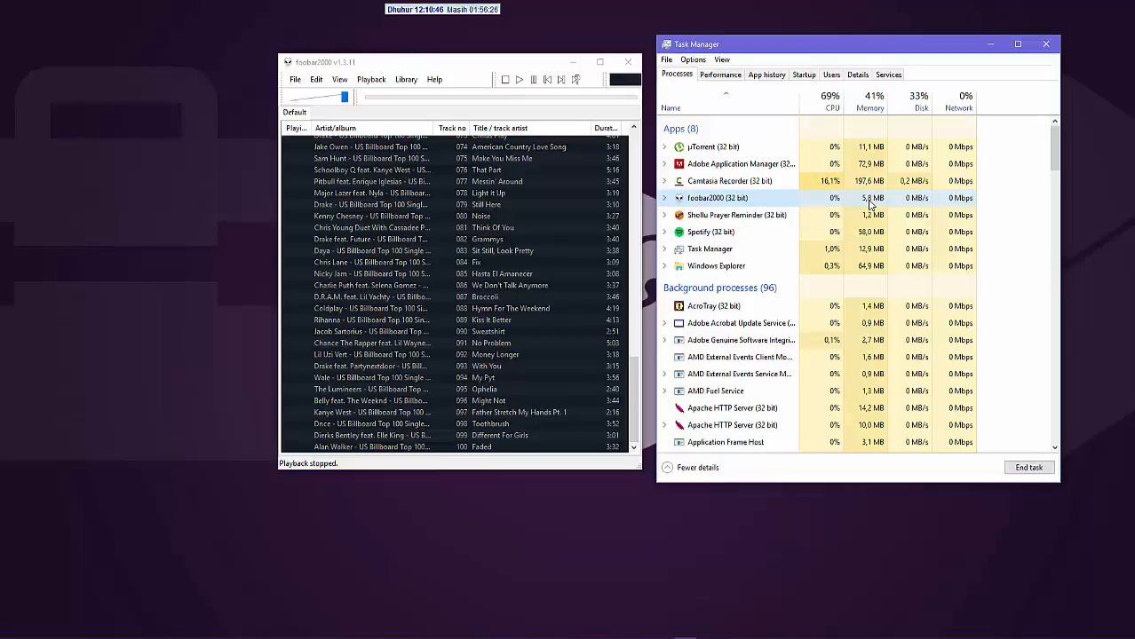
- Play track 080, Noise, in foobar2000, pause it and return to the first track of the playlist
{"action": "double_click", "coordinate": [353, 217]}
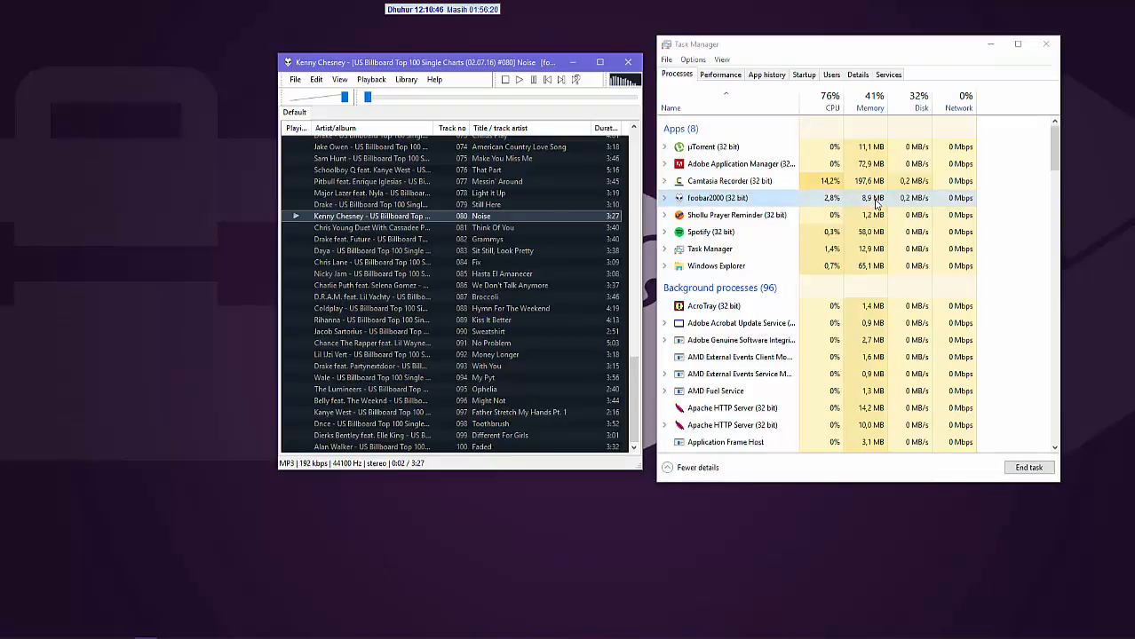
{"action": "left_click", "coordinate": [534, 81]}
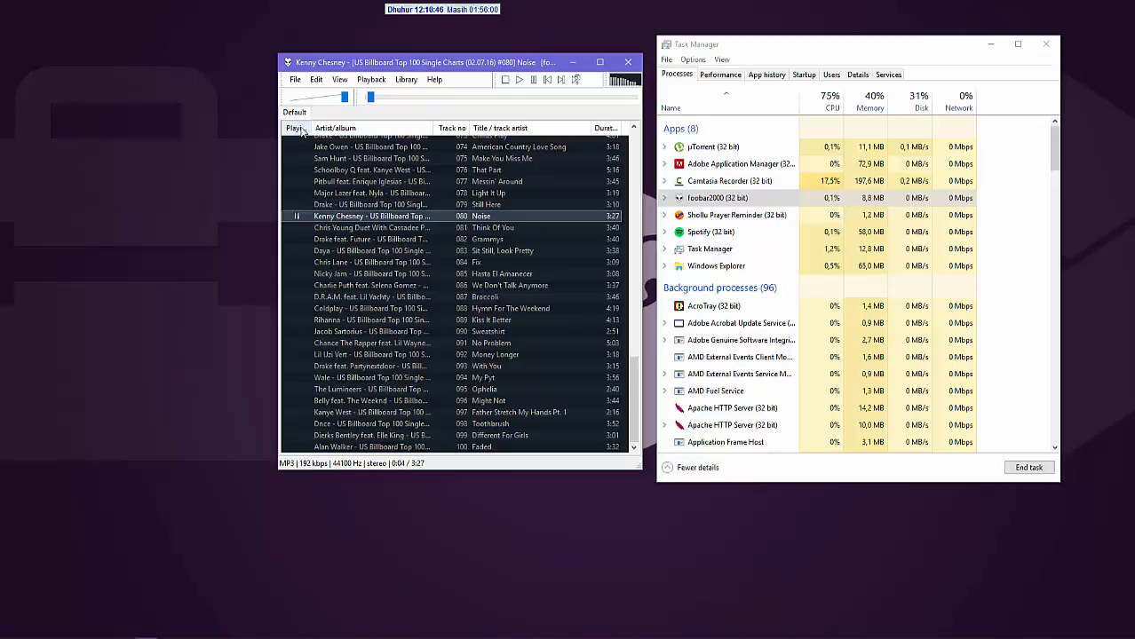
{"action": "scroll", "coordinate": [350, 275], "scroll_direction": "up", "scroll_amount": 13}
{"action": "scroll", "coordinate": [350, 276], "scroll_direction": "up", "scroll_amount": 11}
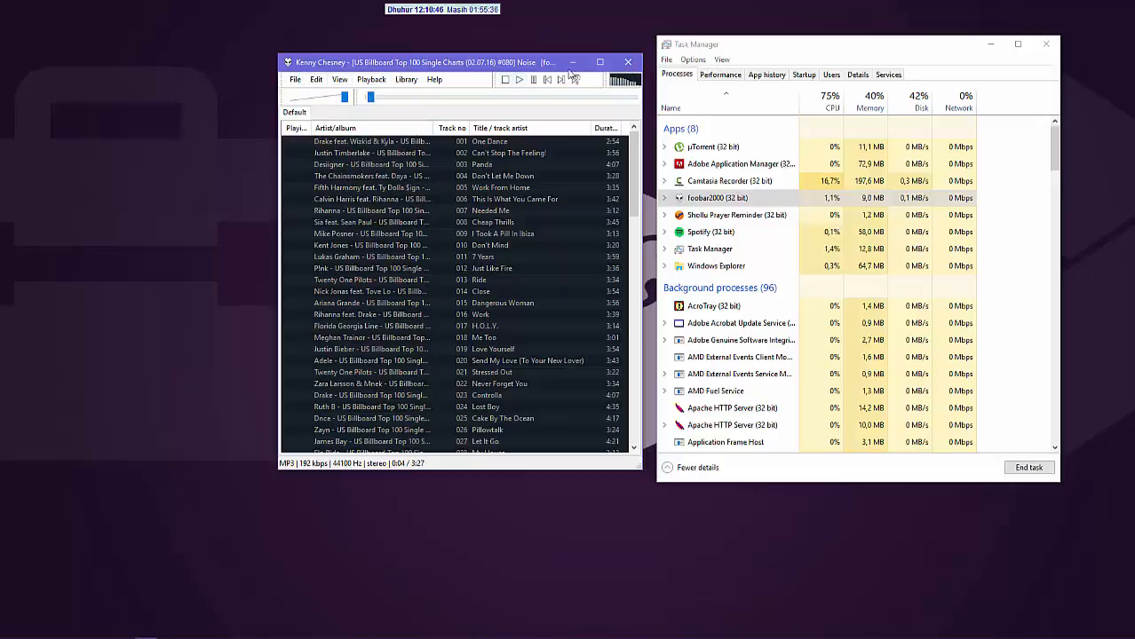
- Close foobar2000 and Task Manager, and launch Evernote from its program group
{"action": "left_click", "coordinate": [630, 64]}
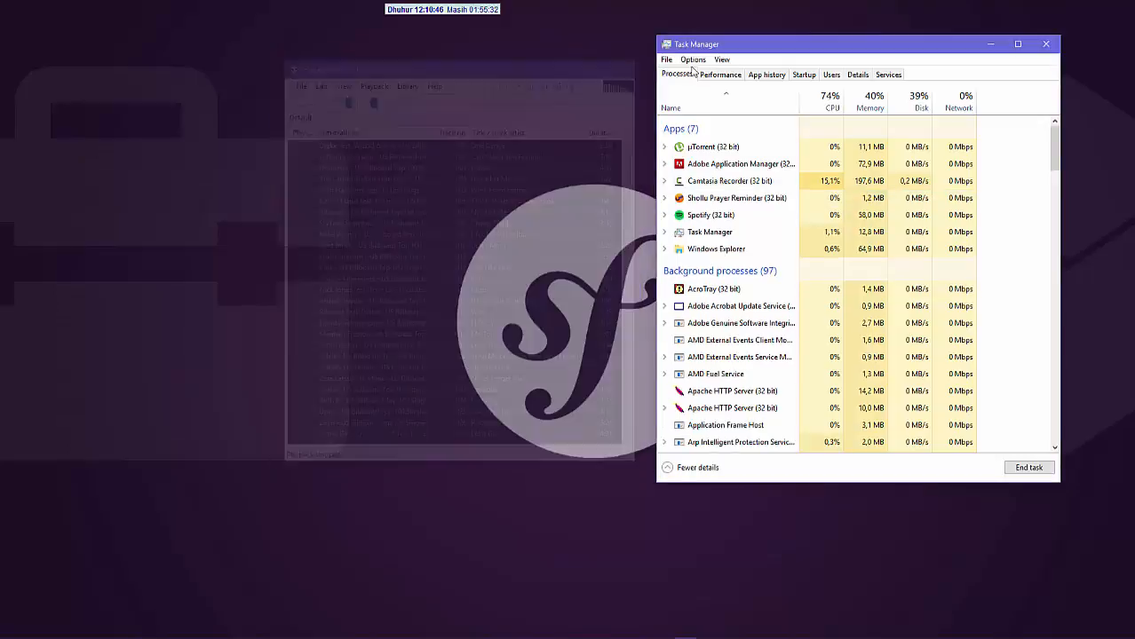
{"action": "left_click", "coordinate": [1046, 43]}
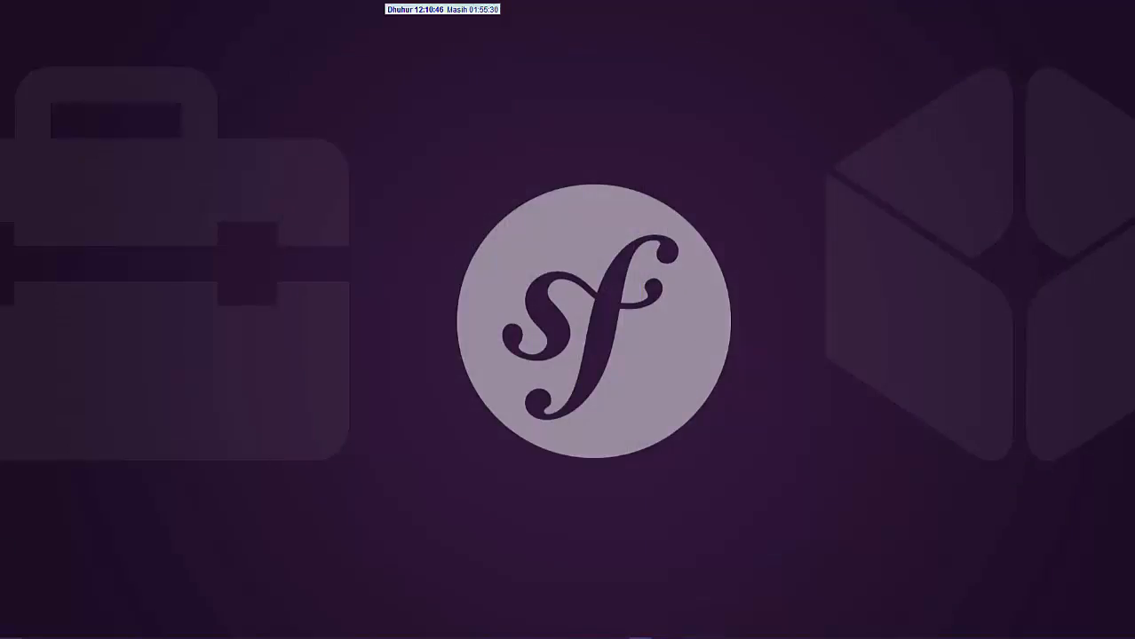
{"action": "key", "text": "super"}
{"action": "scroll", "coordinate": [123, 427], "scroll_direction": "down", "scroll_amount": 10}
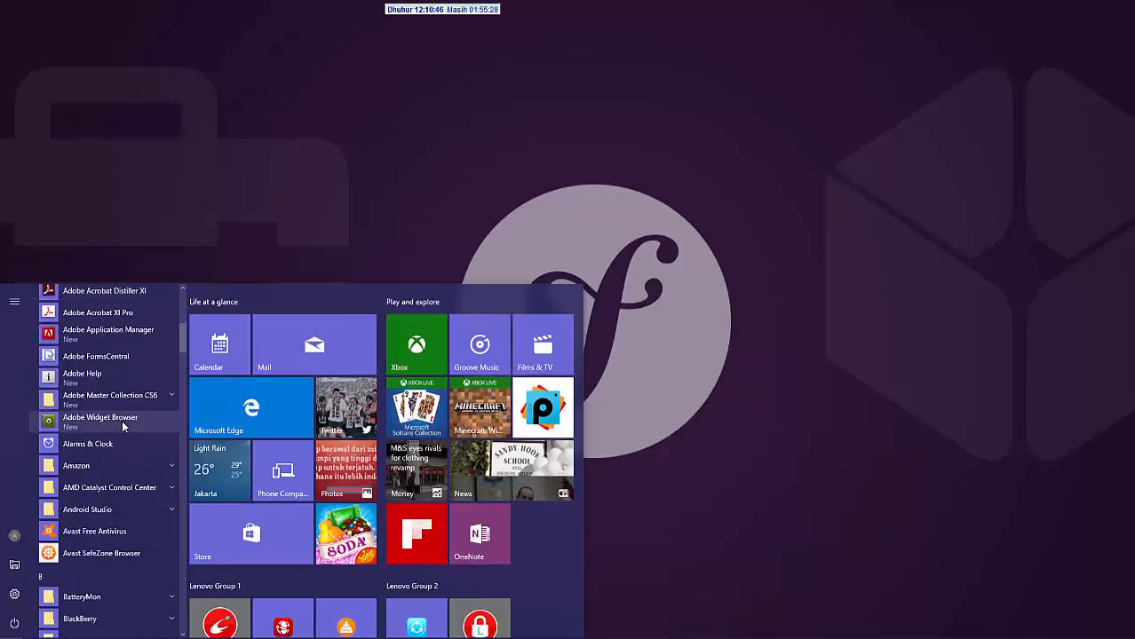
{"action": "scroll", "coordinate": [124, 427], "scroll_direction": "down", "scroll_amount": 8}
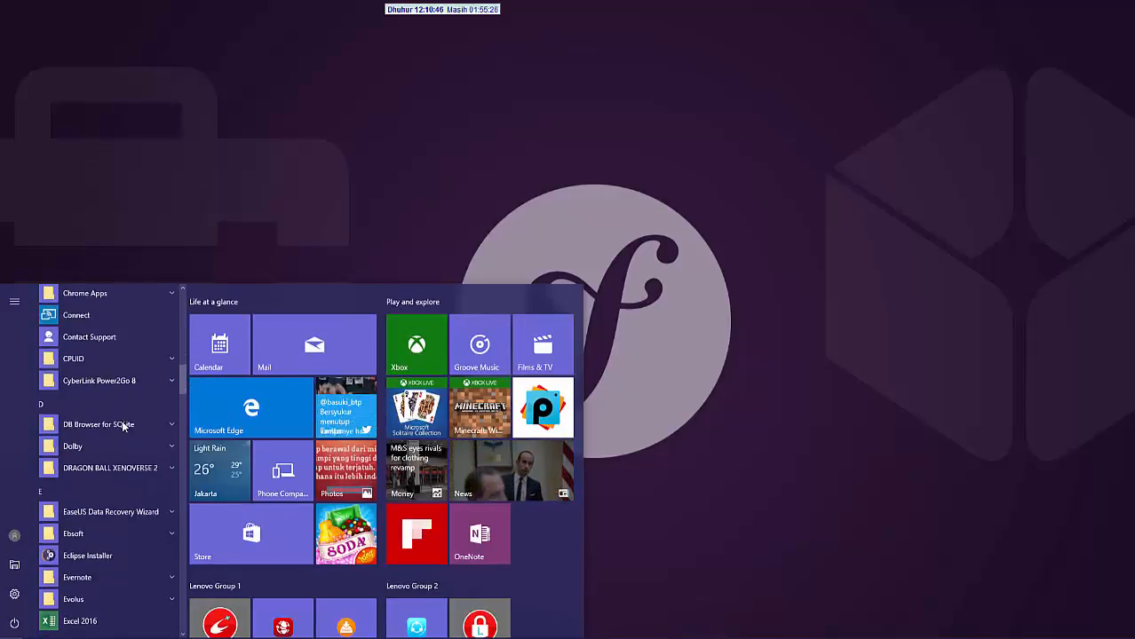
{"action": "scroll", "coordinate": [117, 426], "scroll_direction": "down", "scroll_amount": 3}
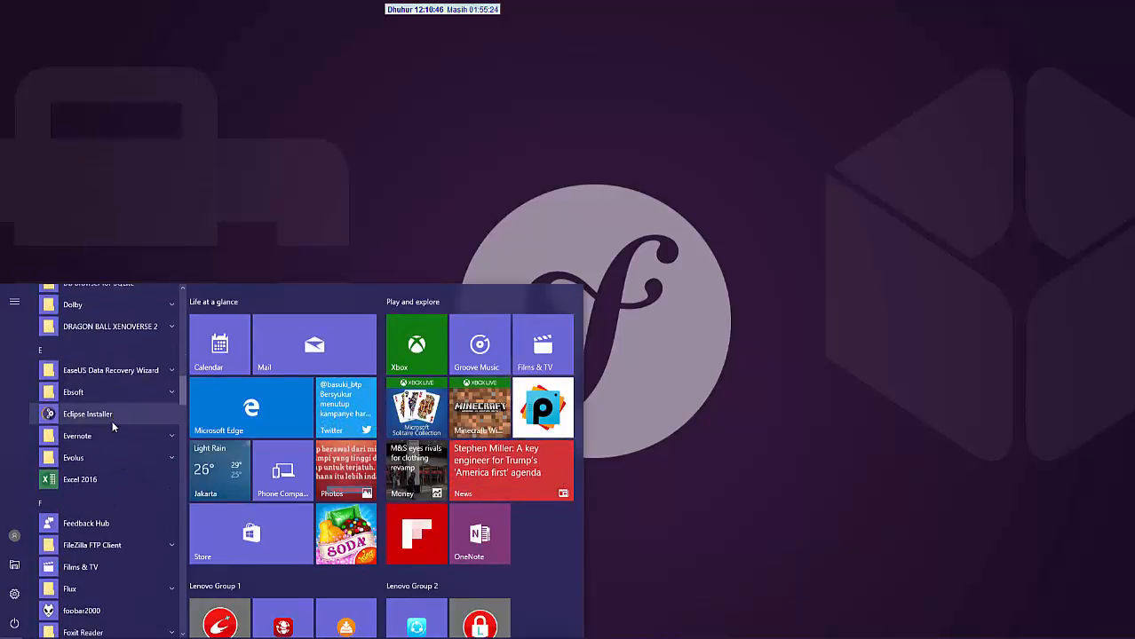
{"action": "left_click", "coordinate": [95, 434]}
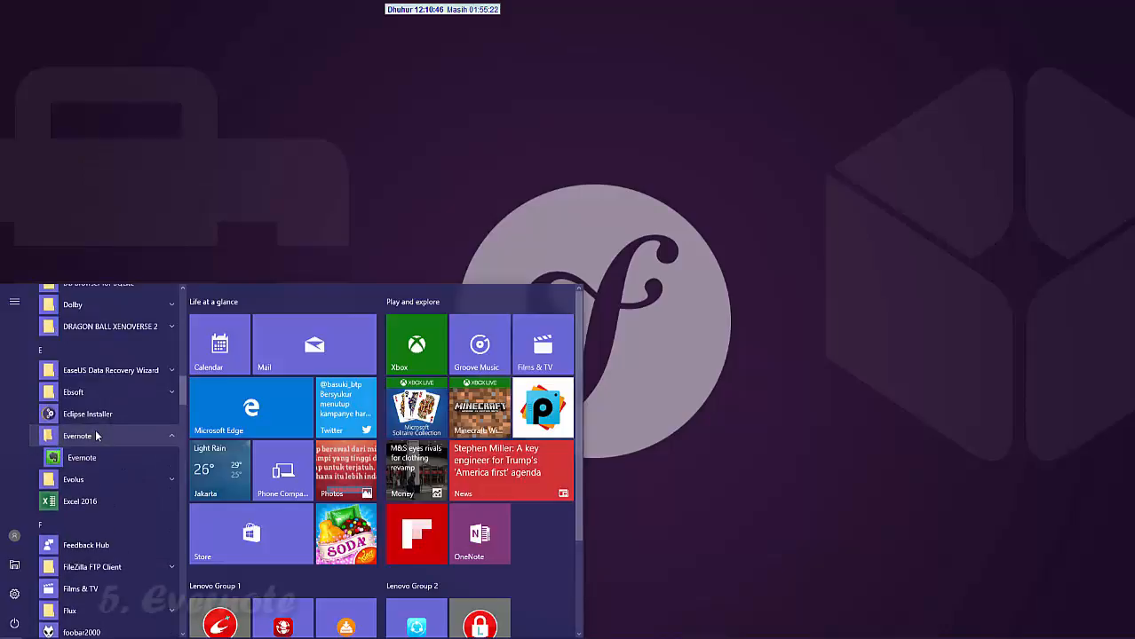
{"action": "left_click", "coordinate": [77, 463]}
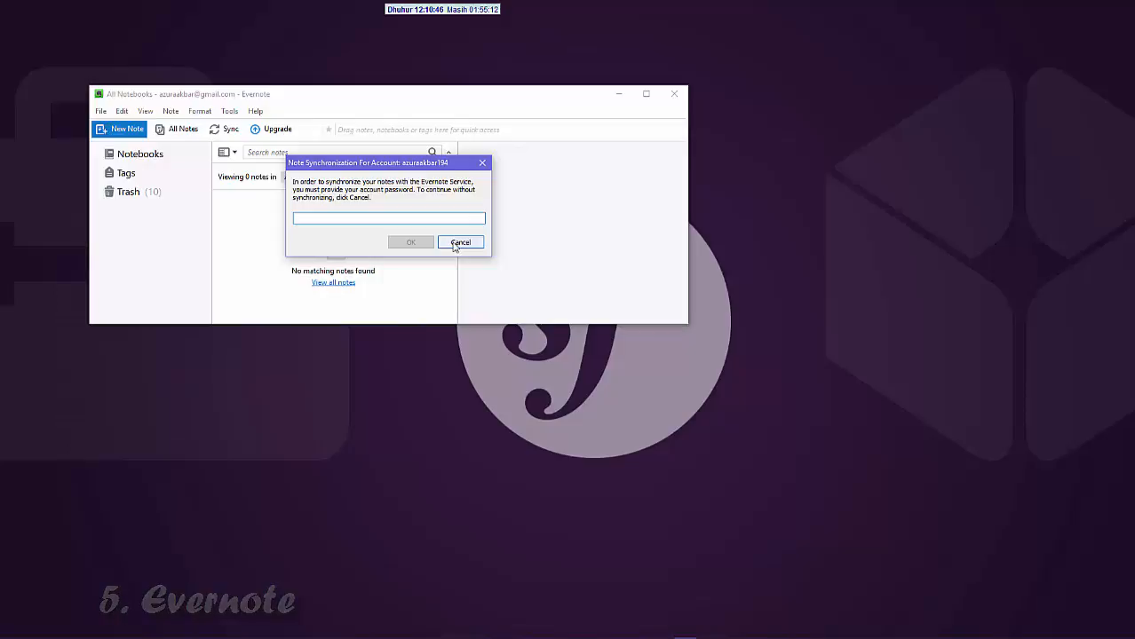
- Skip the note synchronization sign-in and read through the Bahan wawancara note
{"action": "left_click", "coordinate": [459, 243]}
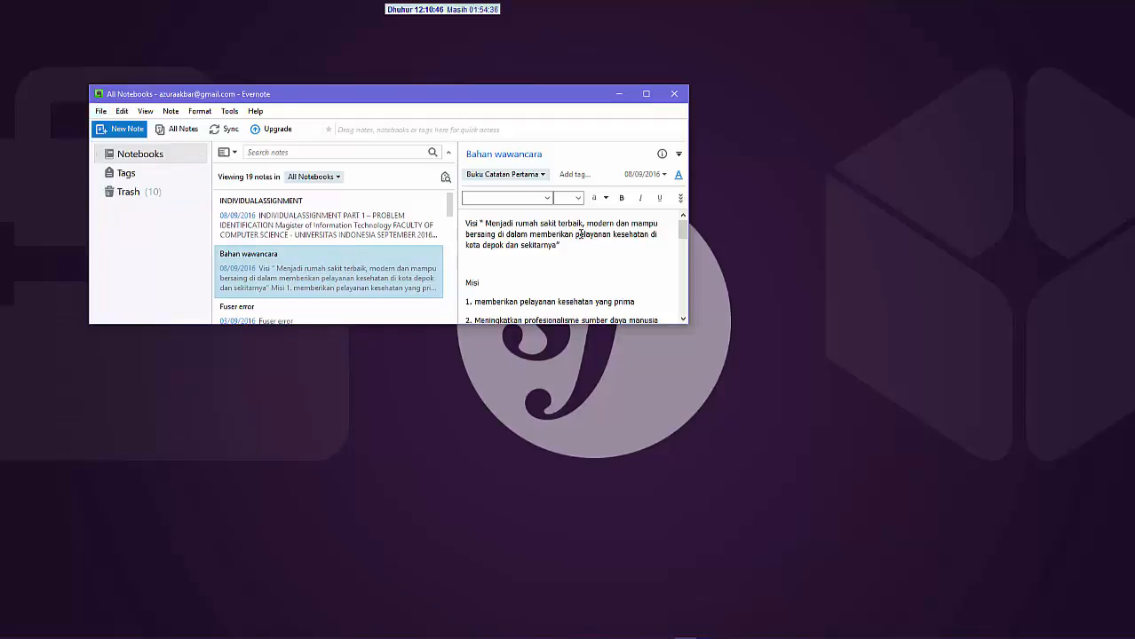
{"action": "scroll", "coordinate": [580, 233], "scroll_direction": "down", "scroll_amount": 10}
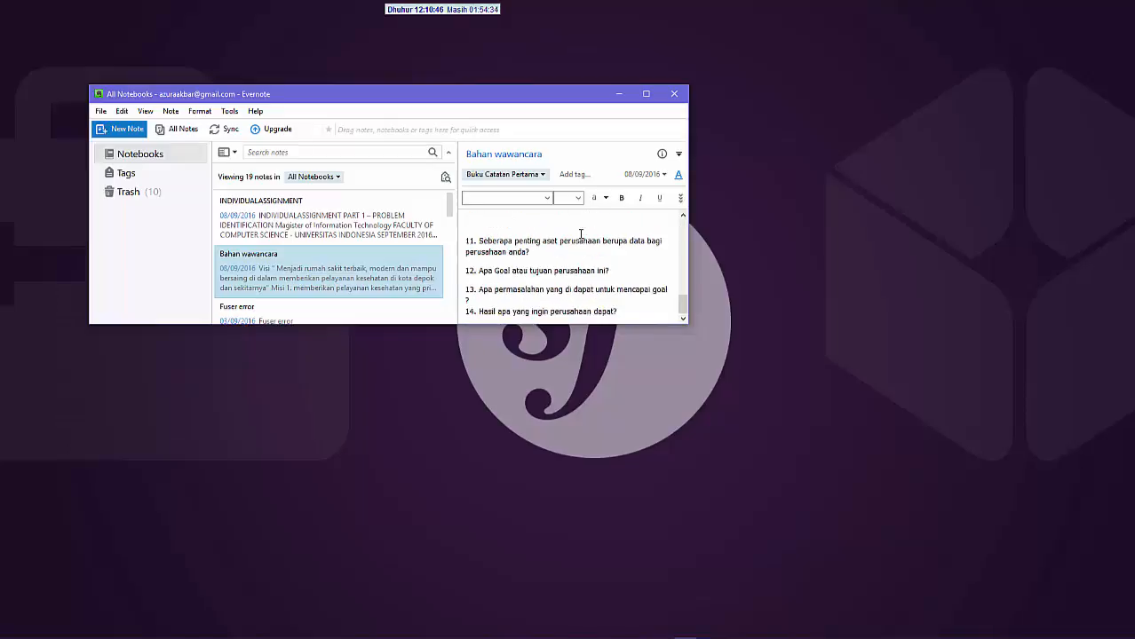
{"action": "scroll", "coordinate": [581, 234], "scroll_direction": "up", "scroll_amount": 10}
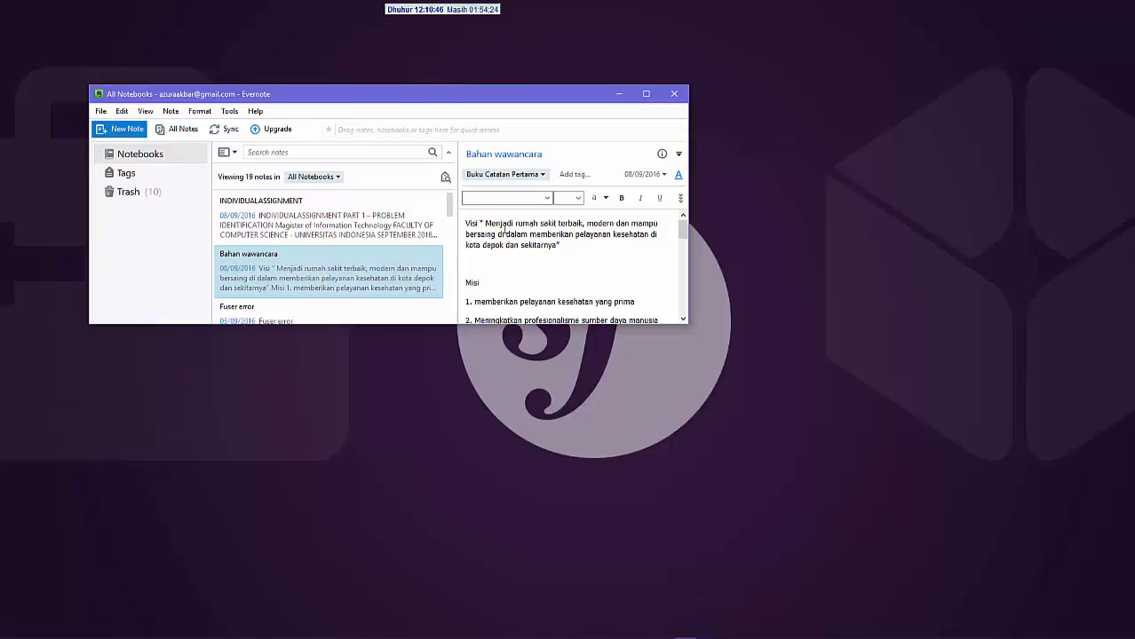
- Close Evernote and launch f.lux from the Flux program group, placing its window in the middle of the desktop
{"action": "left_click", "coordinate": [674, 93]}
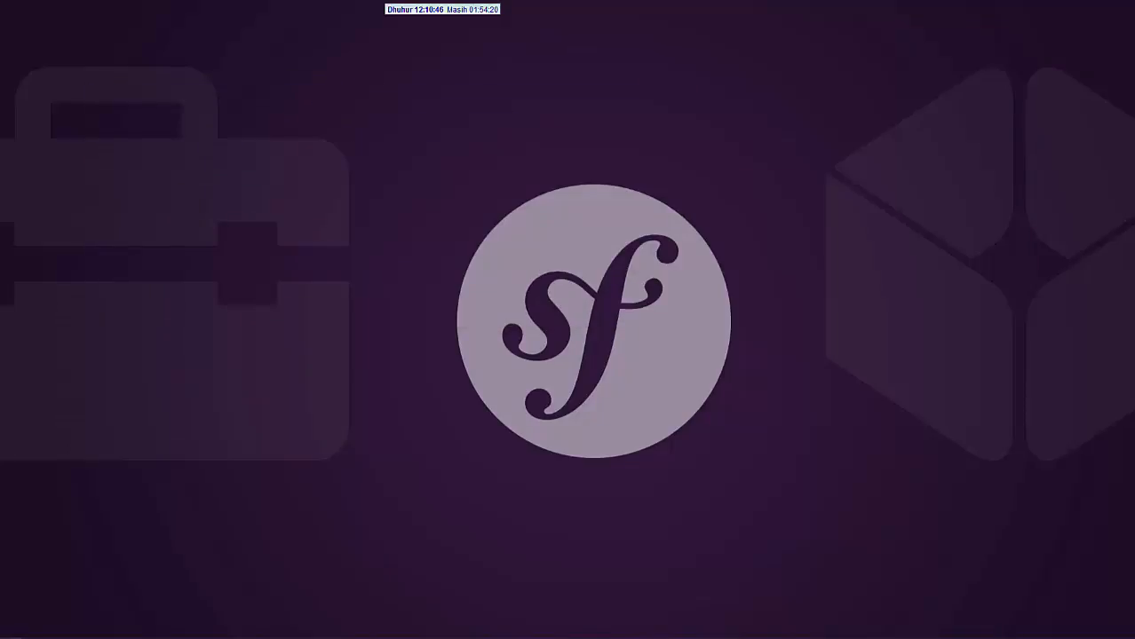
{"action": "key", "text": "super"}
{"action": "scroll", "coordinate": [91, 468], "scroll_direction": "down", "scroll_amount": 10}
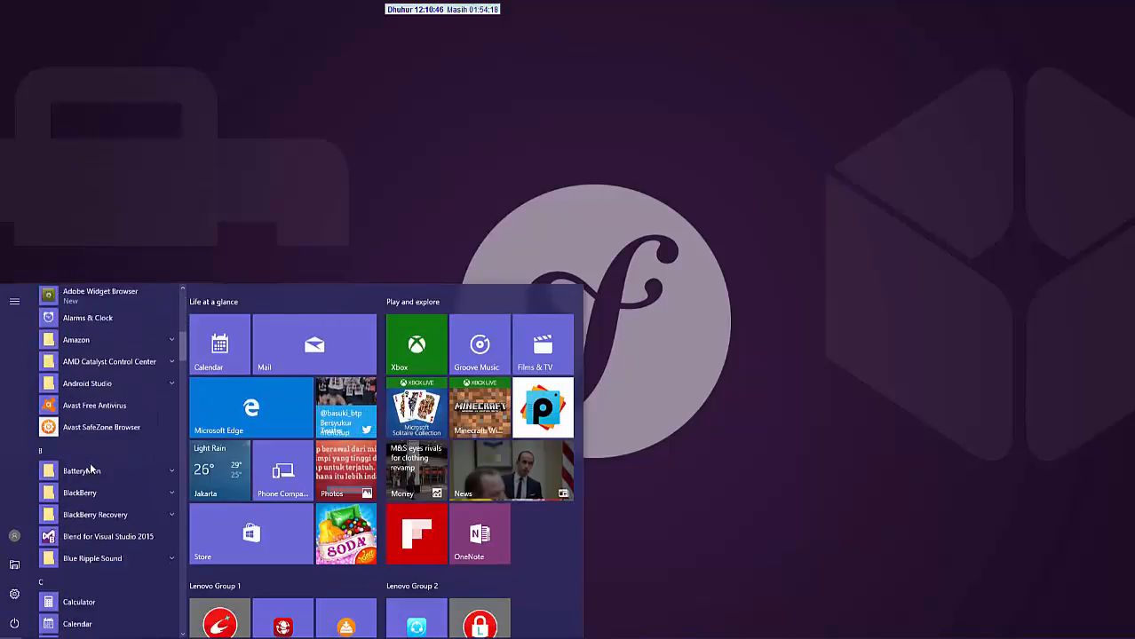
{"action": "scroll", "coordinate": [92, 468], "scroll_direction": "down", "scroll_amount": 5}
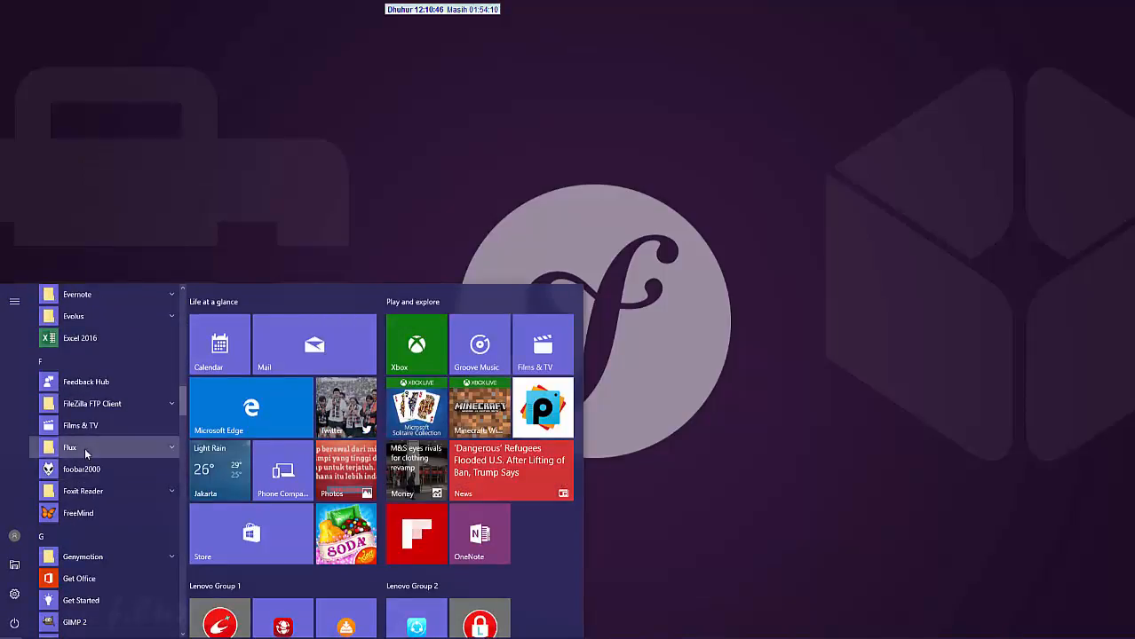
{"action": "left_click", "coordinate": [84, 448]}
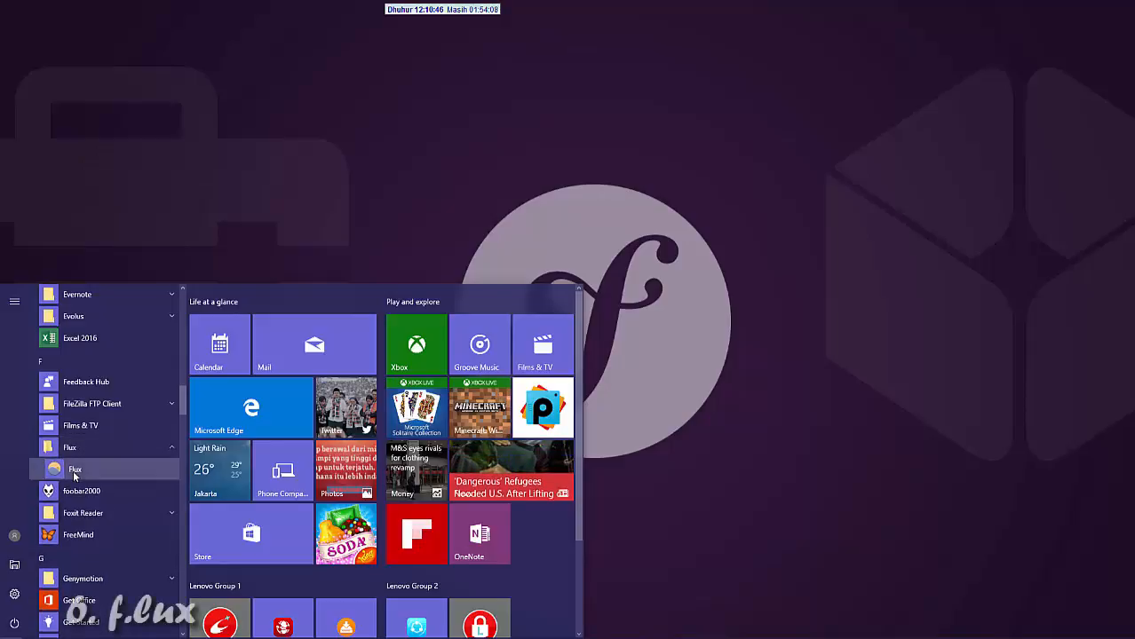
{"action": "left_click", "coordinate": [73, 469]}
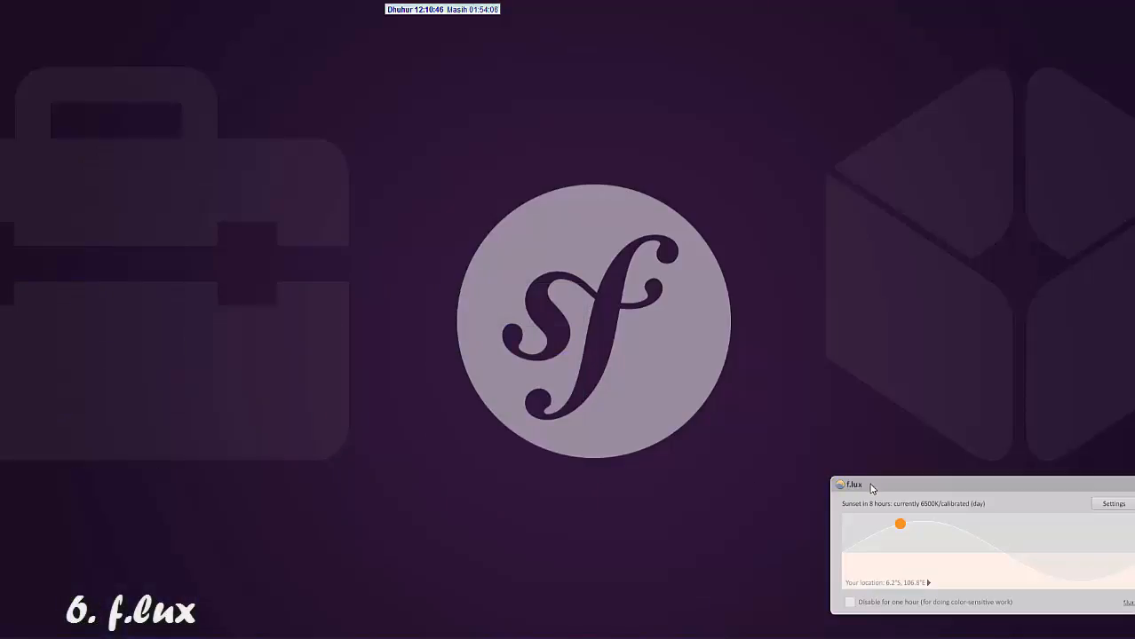
{"action": "left_click_drag", "start_coordinate": [872, 487], "coordinate": [398, 219]}
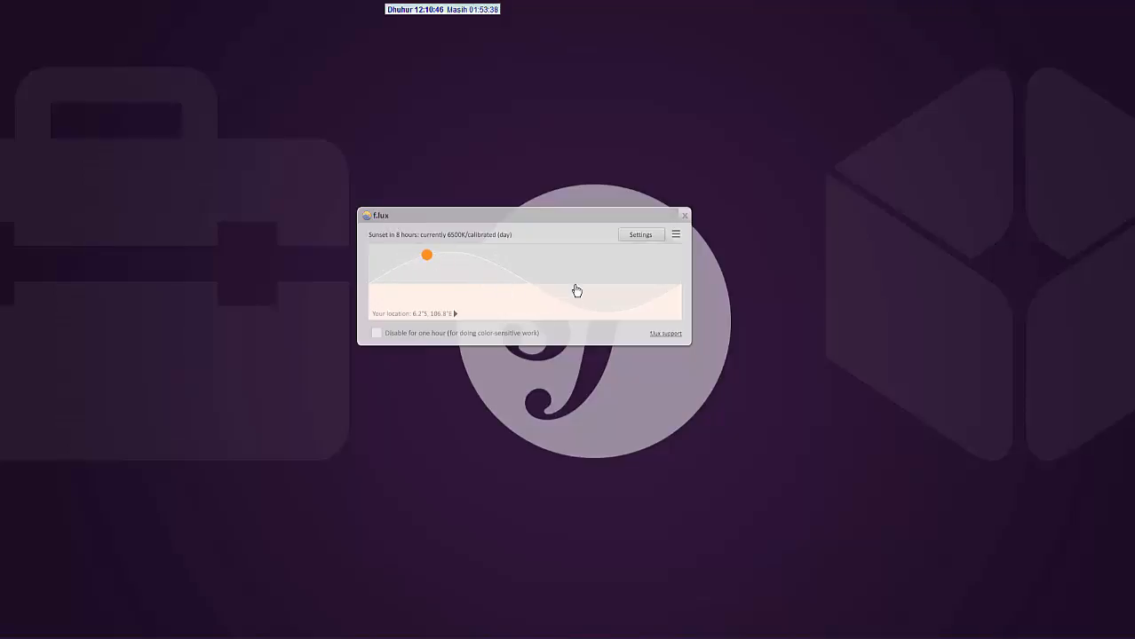
- Turn the Disable for one hour option on and off again, and close the f.lux window
{"action": "left_click", "coordinate": [376, 335]}
{"action": "left_click", "coordinate": [377, 334]}
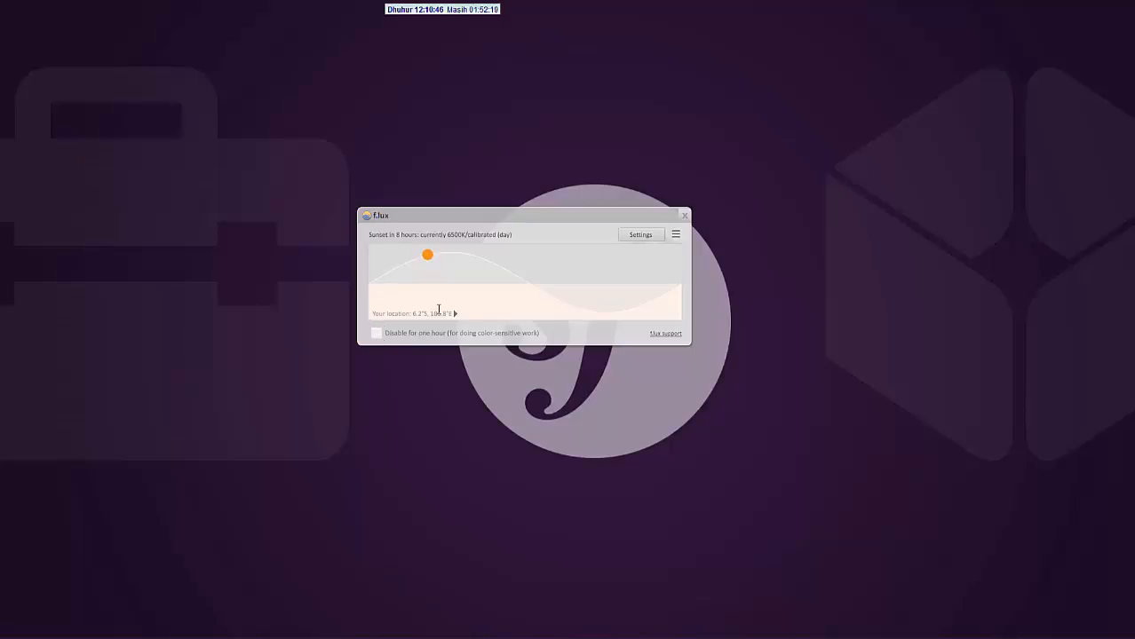
{"action": "left_click", "coordinate": [685, 217]}
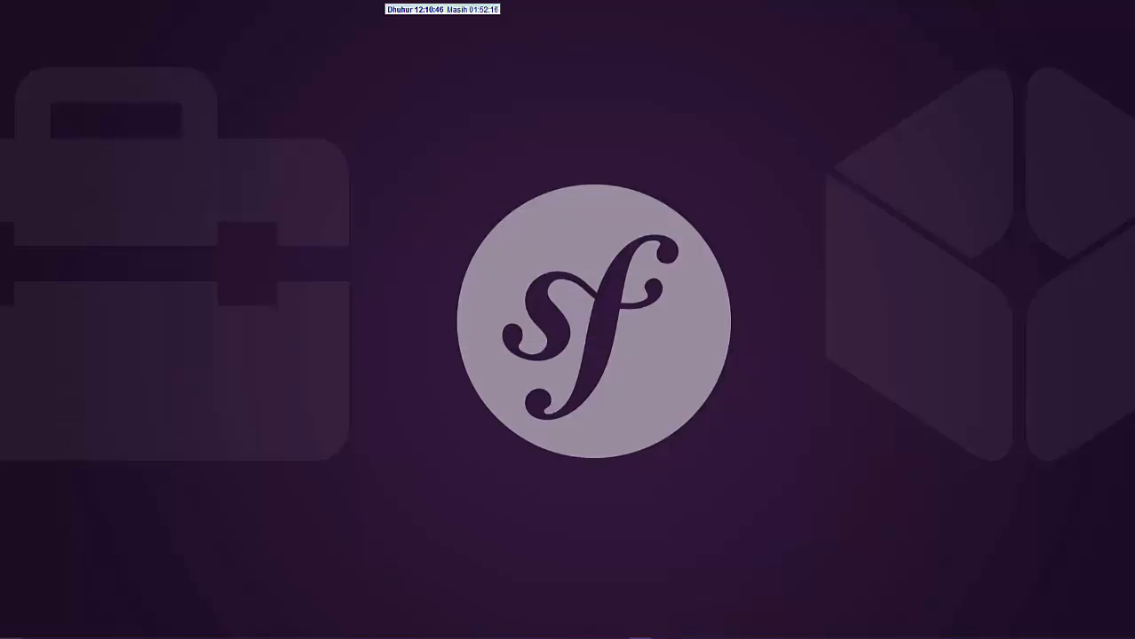
- Launch Blender and dismiss its splash screen to reach the Video Editing workspace
{"action": "left_click", "coordinate": [17, 637]}
{"action": "left_click", "coordinate": [86, 486]}
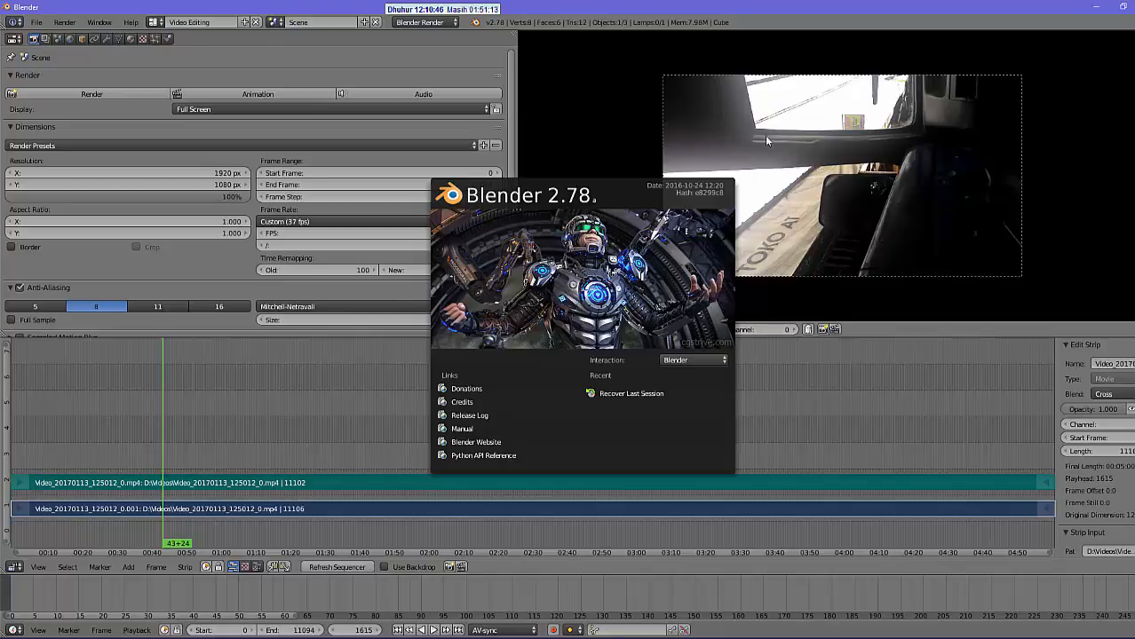
{"action": "left_click", "coordinate": [773, 376]}
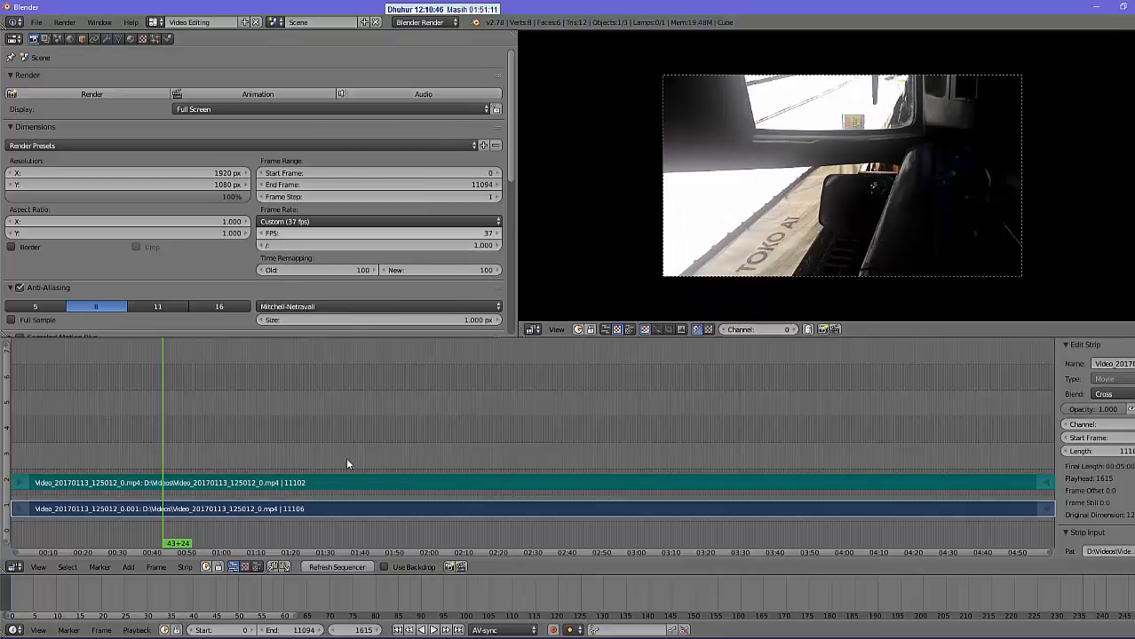
- Reapply the Video Editing screen layout, and switch to the 3D View Full layout to show the cube
{"action": "left_click", "coordinate": [184, 23]}
{"action": "left_click", "coordinate": [156, 22]}
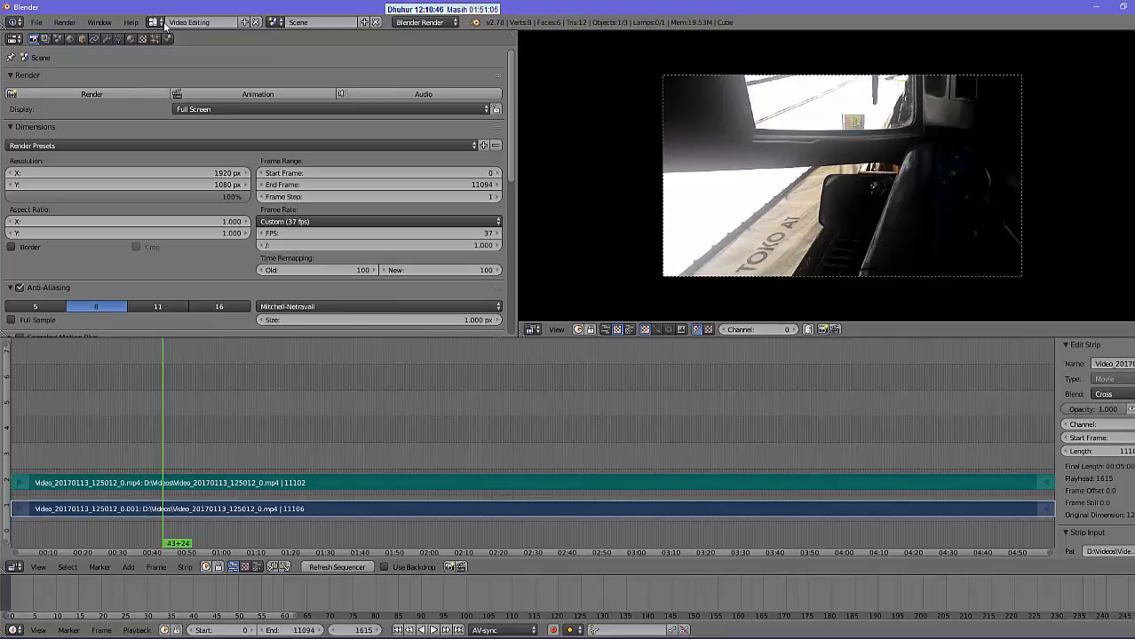
{"action": "left_click", "coordinate": [156, 22]}
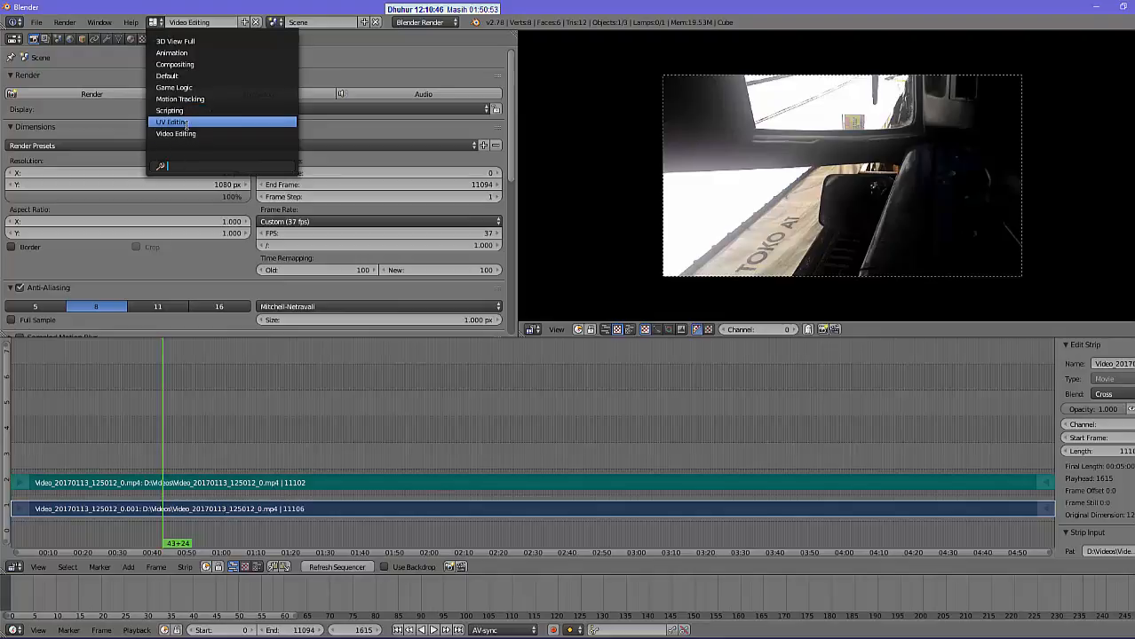
{"action": "left_click", "coordinate": [181, 134]}
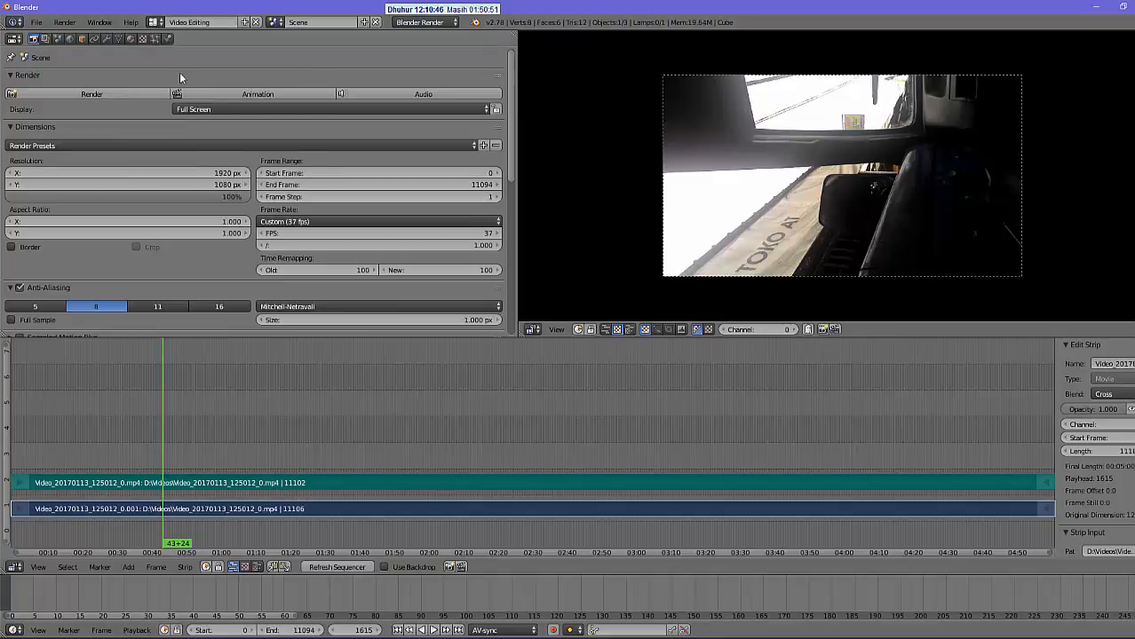
{"action": "left_click", "coordinate": [158, 22]}
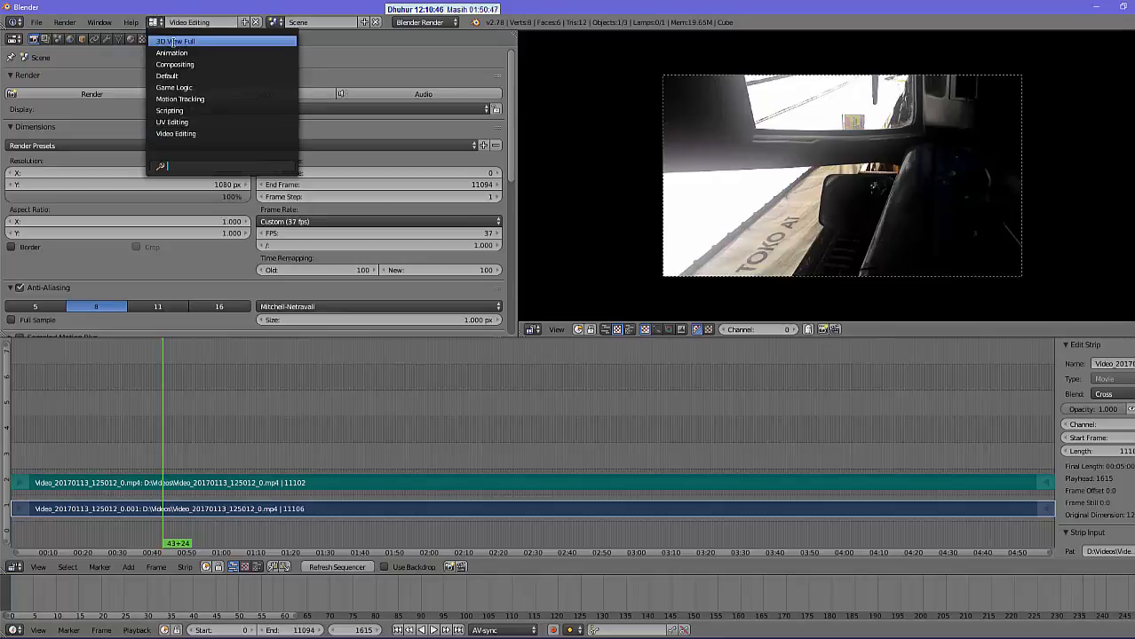
{"action": "left_click", "coordinate": [174, 42]}
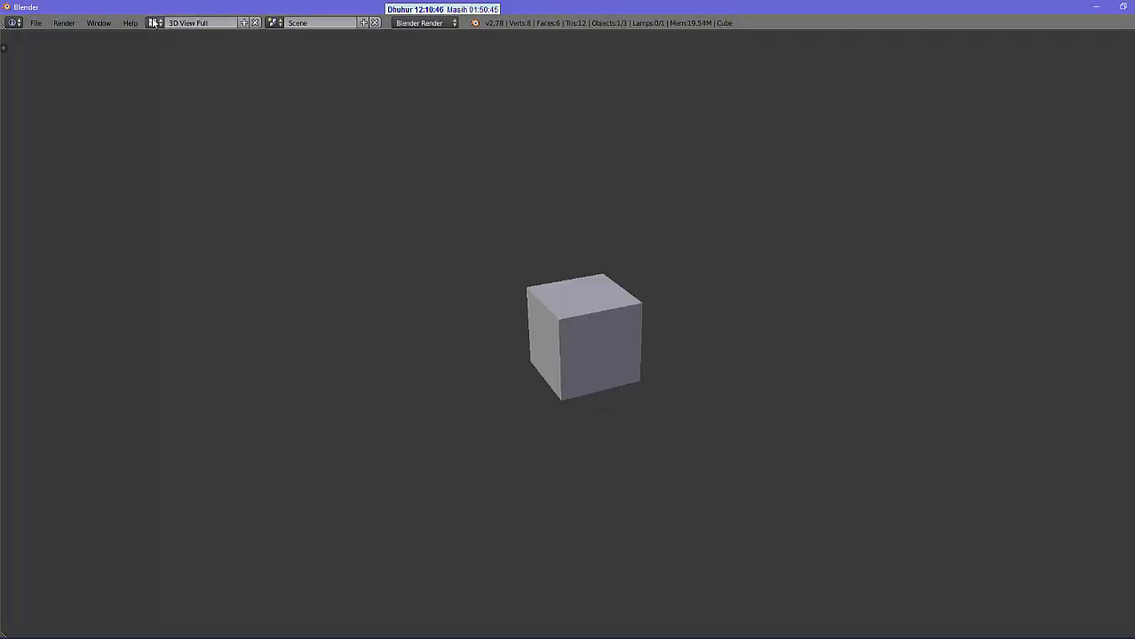
- Switch to the Animation screen layout and orbit the 3D view around the cube
{"action": "left_click", "coordinate": [155, 22]}
{"action": "left_click", "coordinate": [162, 53]}
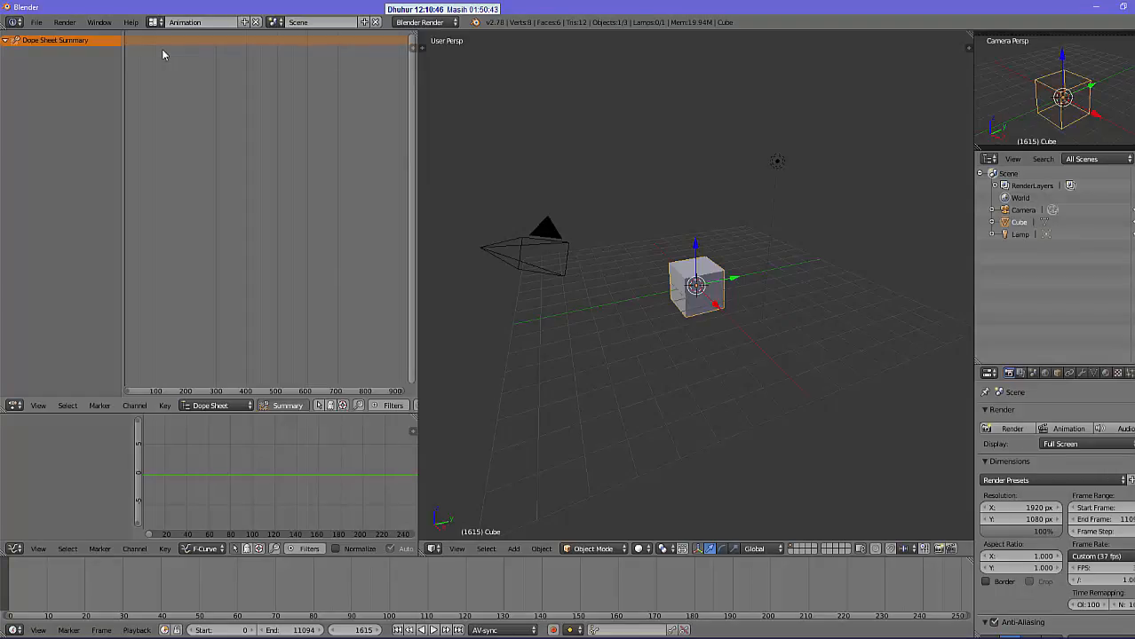
{"action": "left_click_drag", "start_coordinate": [726, 294], "coordinate": [793, 254]}
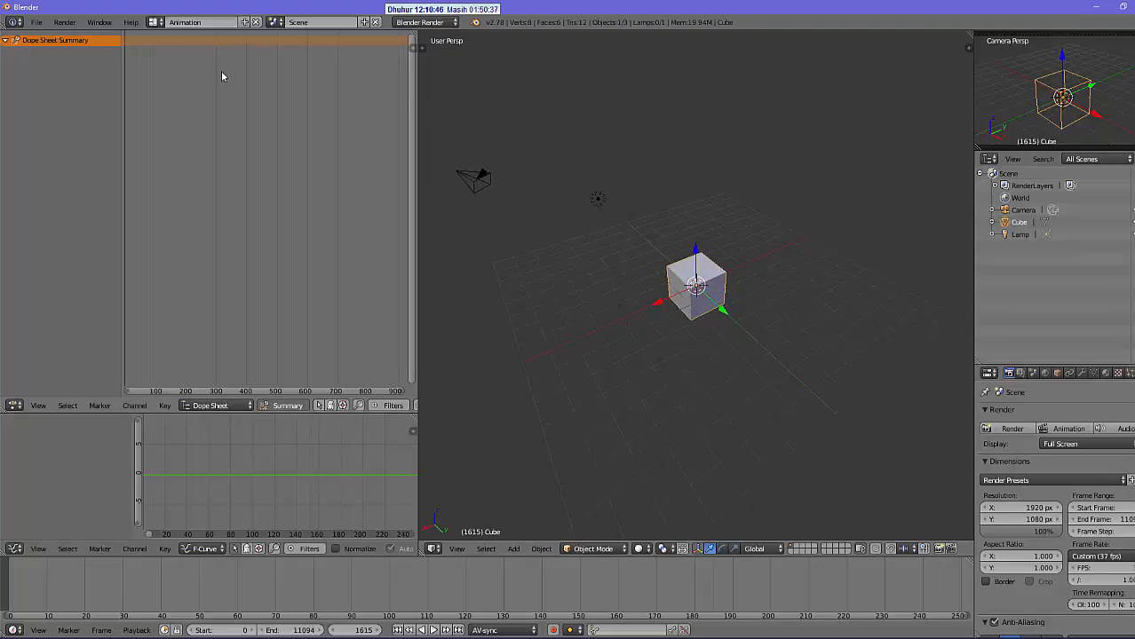
- Switch to the Compositing screen layout and orbit its 3D view around the cube
{"action": "left_click", "coordinate": [153, 22]}
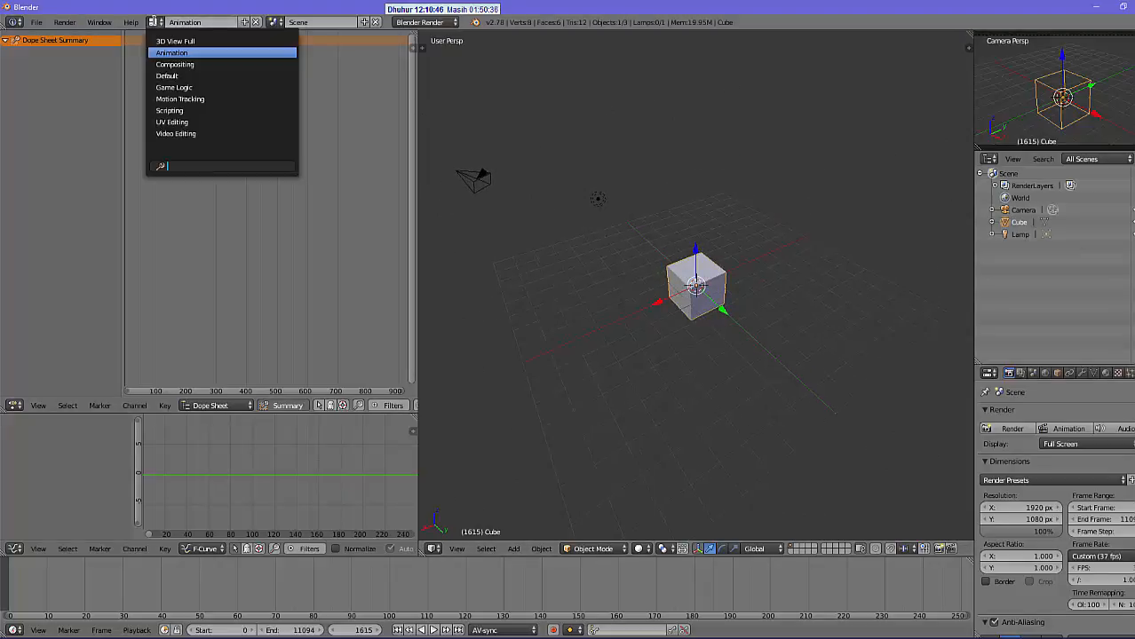
{"action": "left_click", "coordinate": [194, 65]}
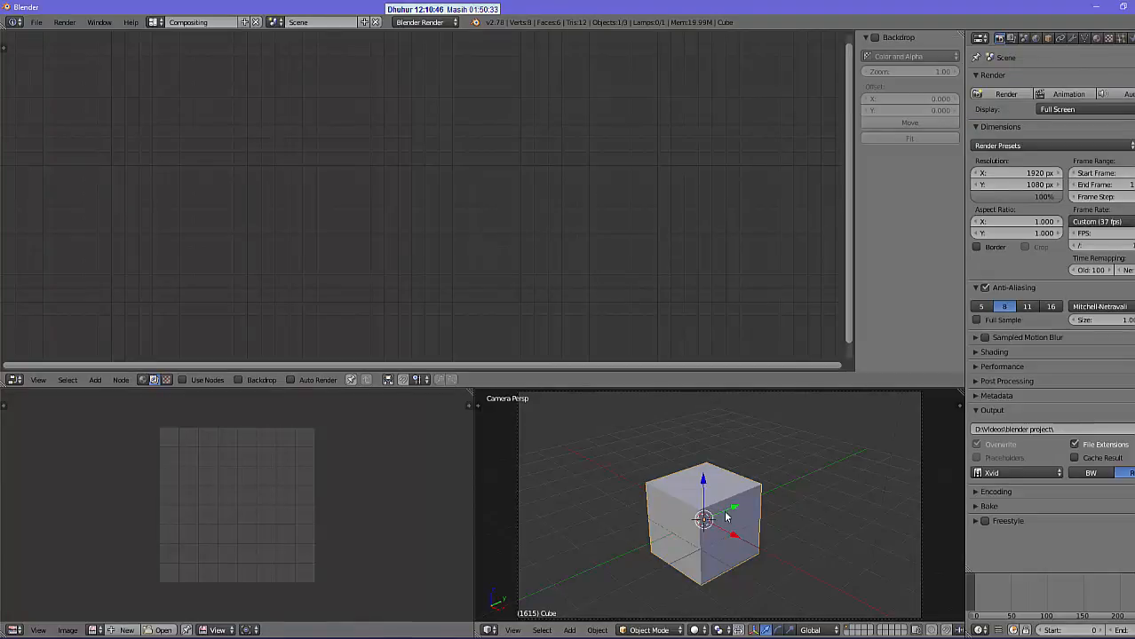
{"action": "left_click_drag", "start_coordinate": [709, 524], "coordinate": [626, 473]}
{"action": "mouse_move", "coordinate": [808, 497]}
{"action": "left_mouse_down"}
{"action": "mouse_move", "coordinate": [673, 505]}
{"action": "mouse_move", "coordinate": [680, 534]}
{"action": "mouse_move", "coordinate": [716, 542]}
{"action": "mouse_move", "coordinate": [752, 473]}
{"action": "mouse_move", "coordinate": [782, 513]}
{"action": "mouse_move", "coordinate": [811, 476]}
{"action": "mouse_move", "coordinate": [826, 502]}
{"action": "left_mouse_up"}
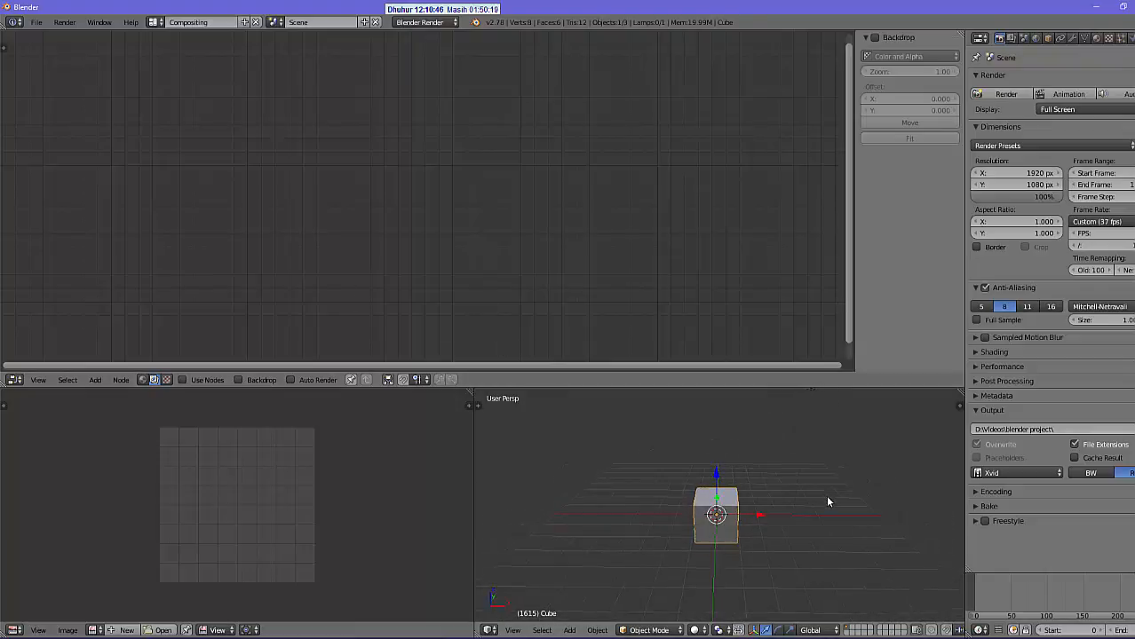
- Leave the screen layouts and quit Blender without saving the changes
{"action": "left_click", "coordinate": [154, 22]}
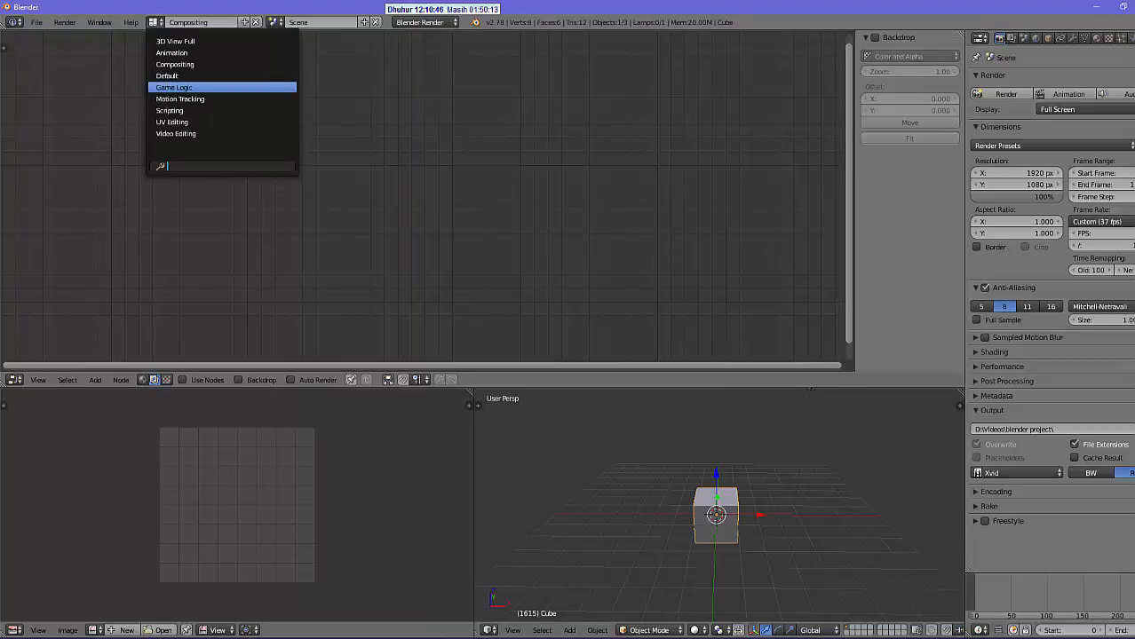
{"action": "left_click", "coordinate": [1134, 7]}
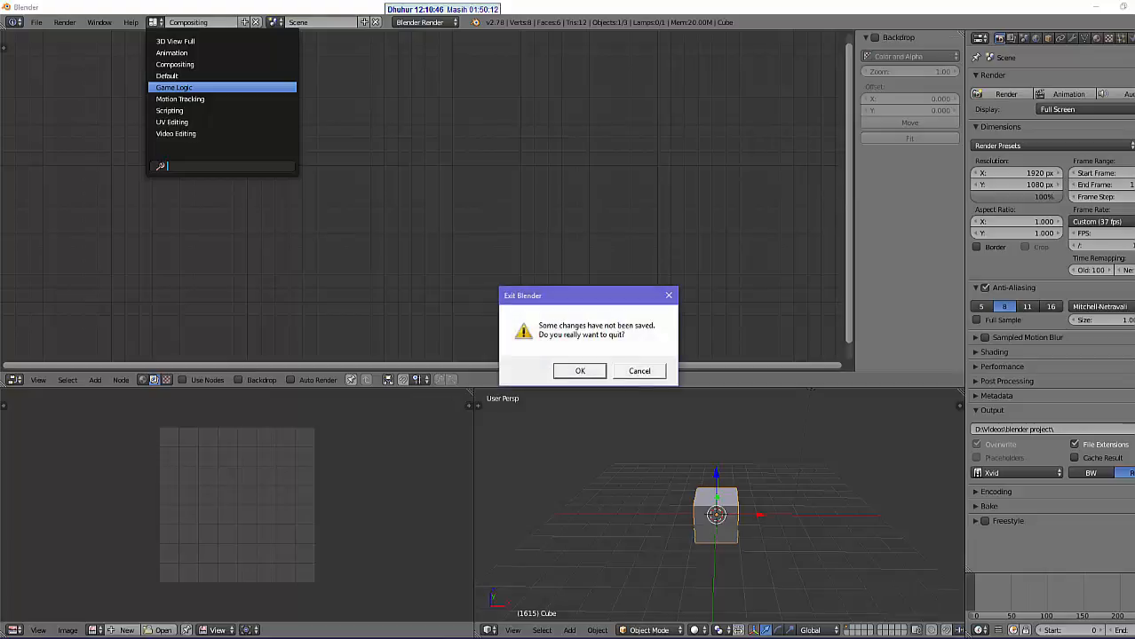
{"action": "left_click", "coordinate": [577, 377]}
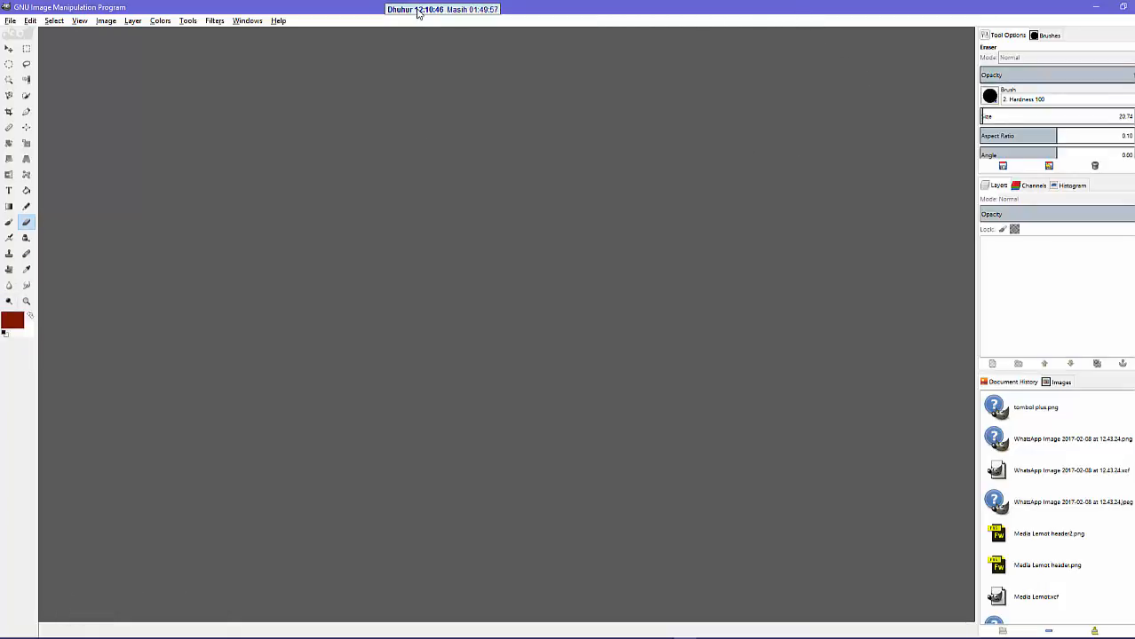
- In GIMP, move the floating prayer-time widget below the title bar and create a blank 640 × 400 px image
{"action": "left_click_drag", "start_coordinate": [416, 12], "coordinate": [465, 44]}
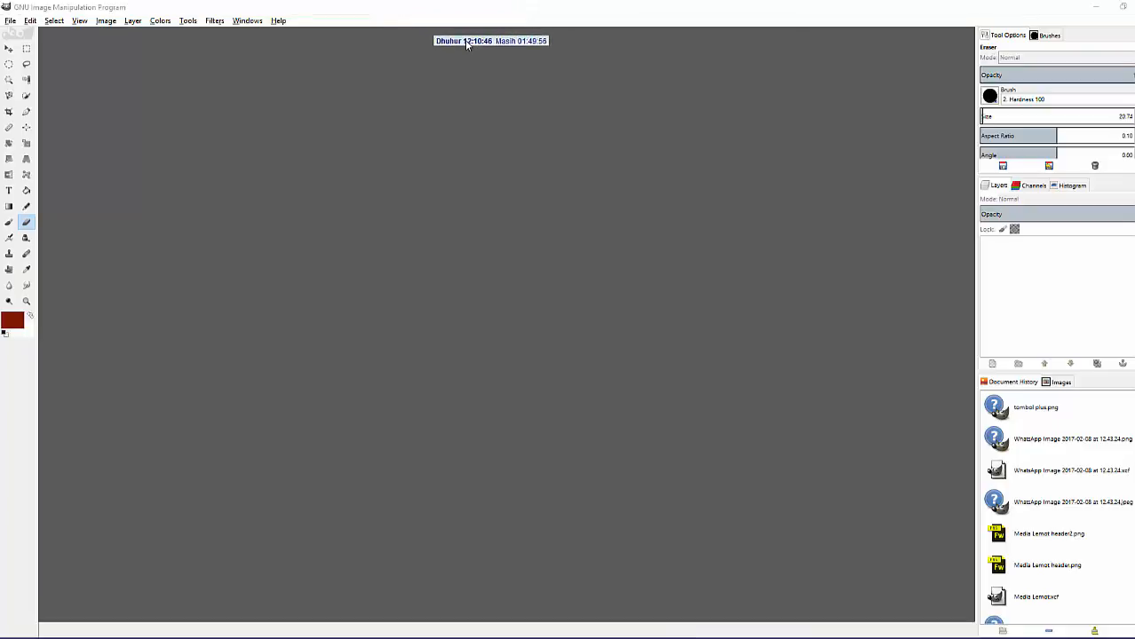
{"action": "left_click", "coordinate": [546, 9]}
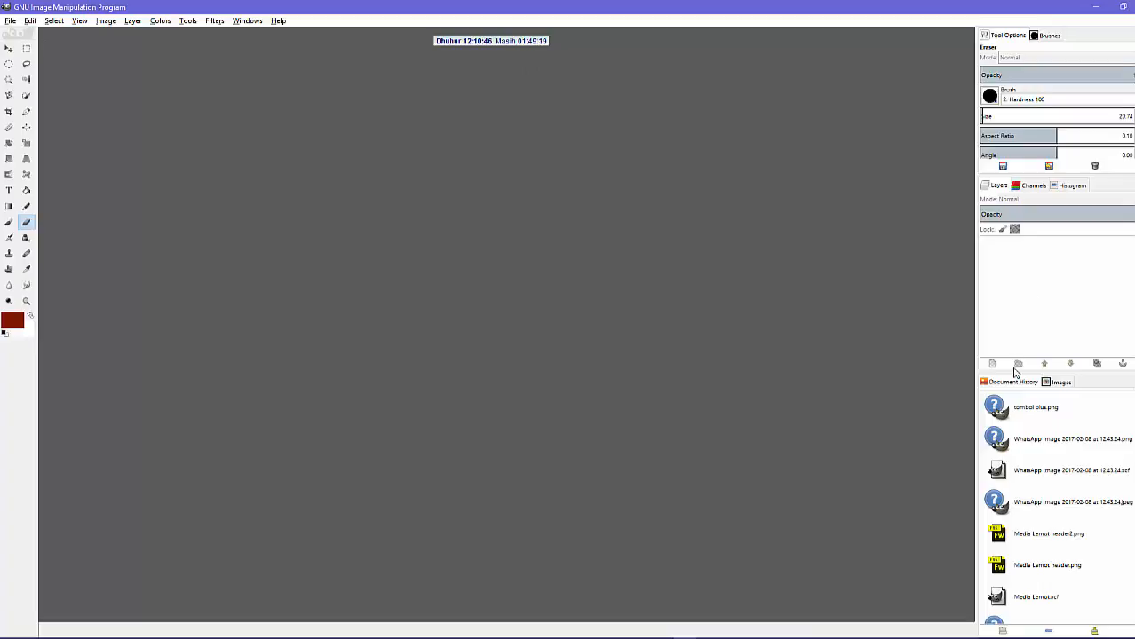
{"action": "left_click", "coordinate": [10, 20]}
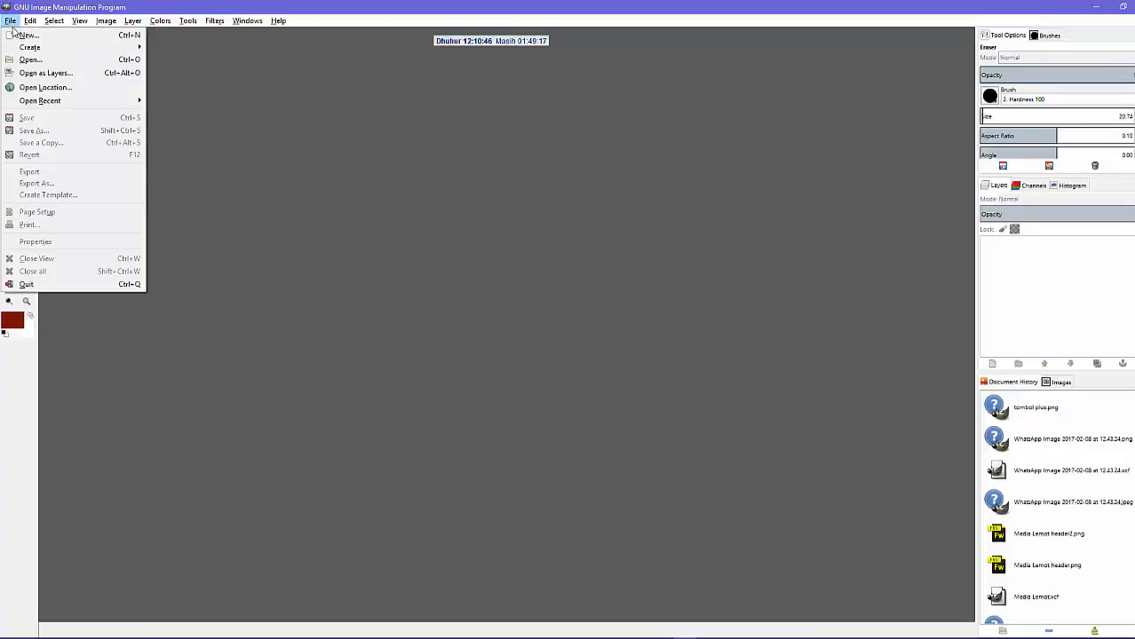
{"action": "left_click", "coordinate": [16, 37]}
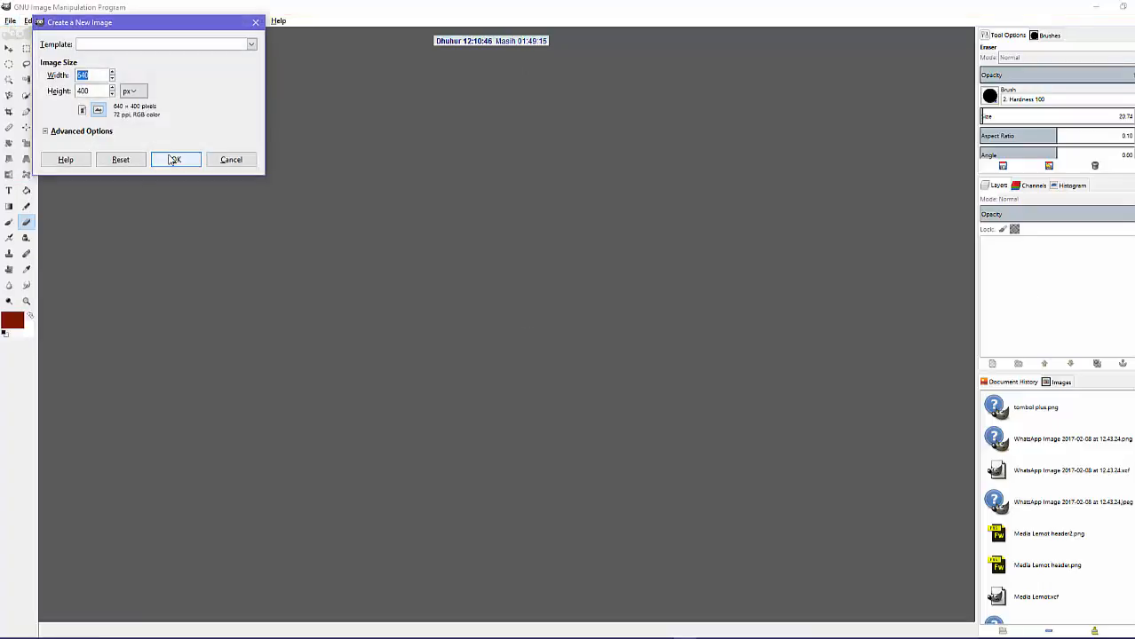
{"action": "left_click", "coordinate": [174, 159]}
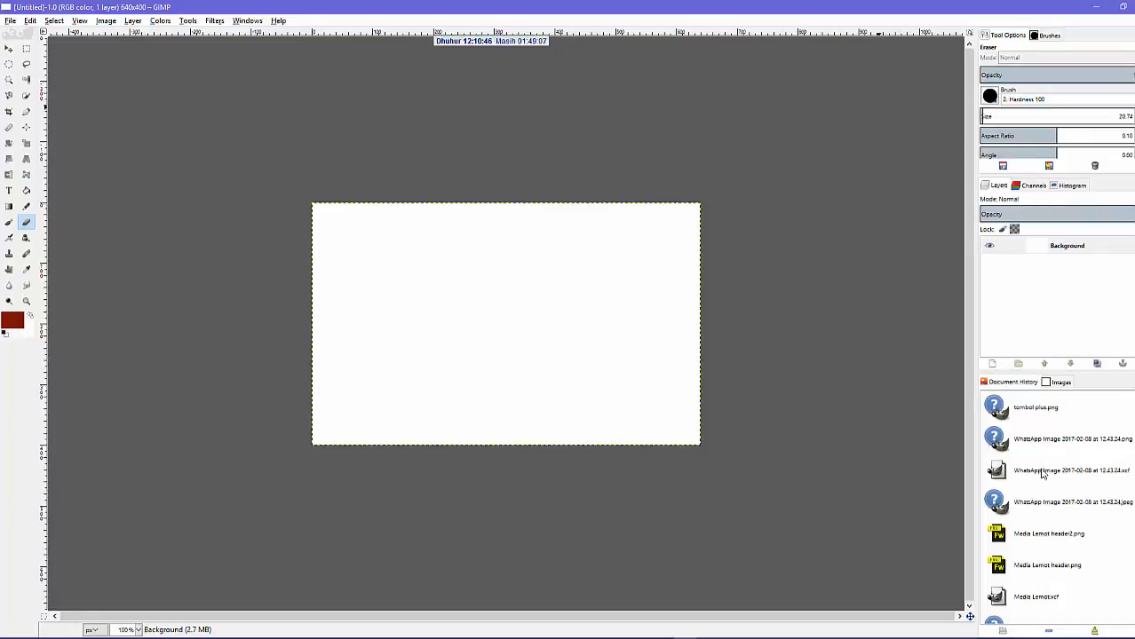
- Open Media Lemot header.png from the document history and look through the other recent files
{"action": "double_click", "coordinate": [1043, 566]}
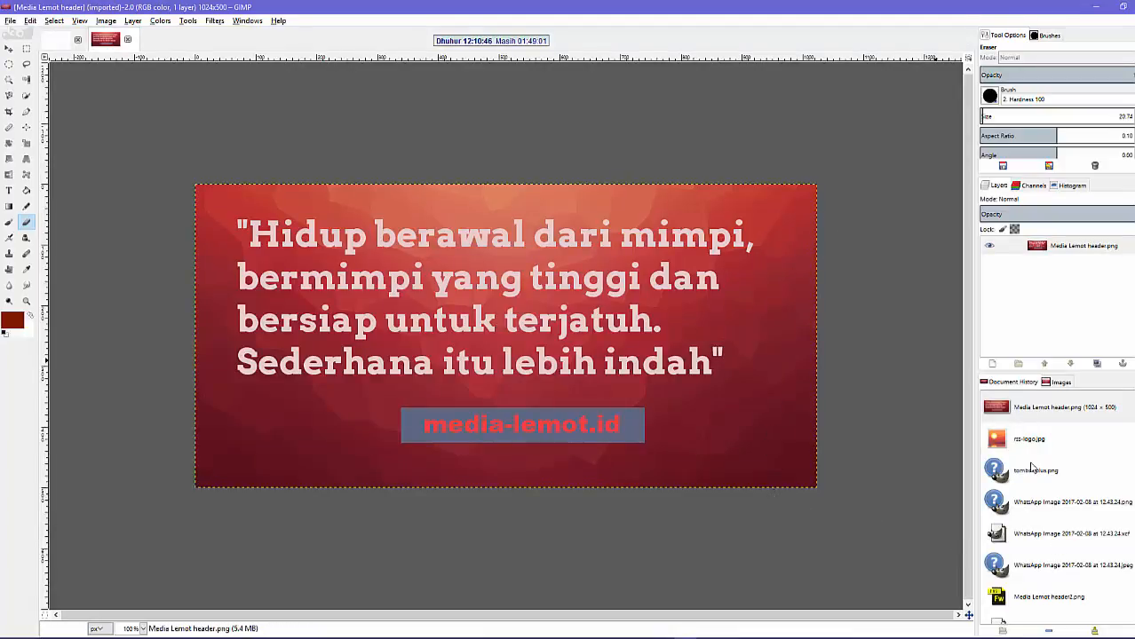
{"action": "scroll", "coordinate": [1067, 509], "scroll_direction": "down", "scroll_amount": 1}
{"action": "scroll", "coordinate": [1067, 510], "scroll_direction": "down", "scroll_amount": 5}
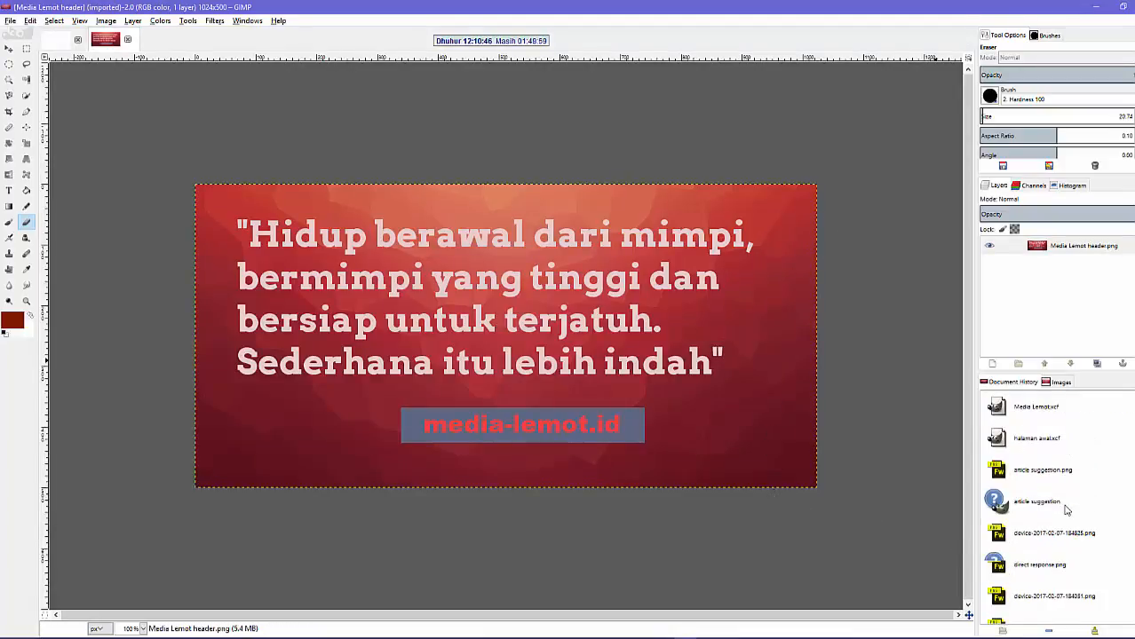
{"action": "scroll", "coordinate": [1035, 506], "scroll_direction": "up", "scroll_amount": 4}
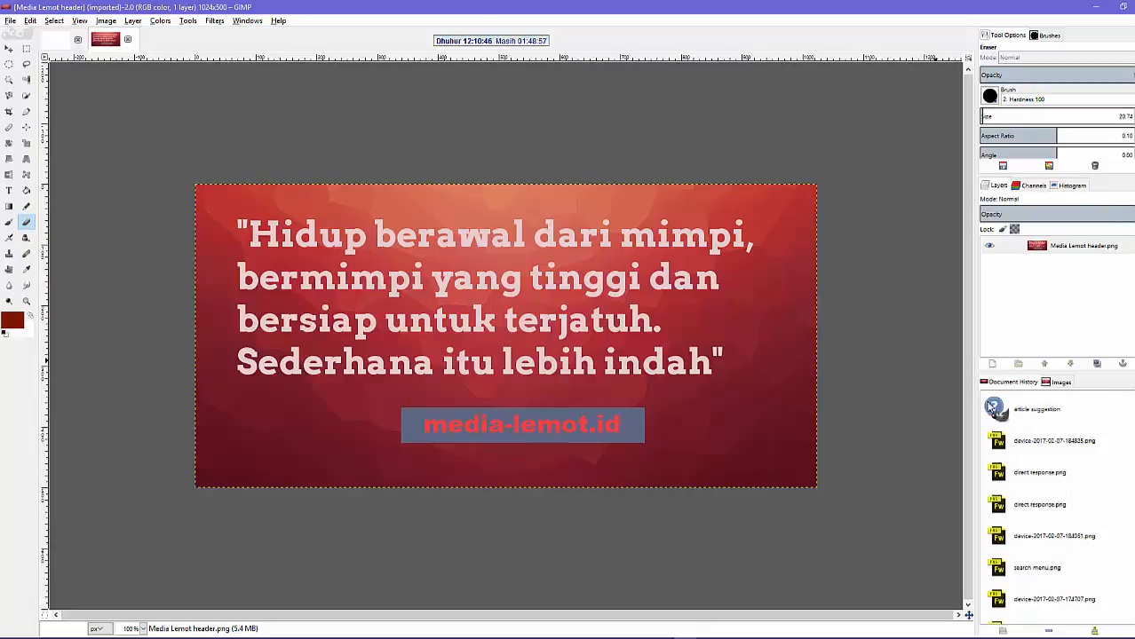
- Switch back to the blank untitled image and close it
{"action": "left_click", "coordinate": [54, 44]}
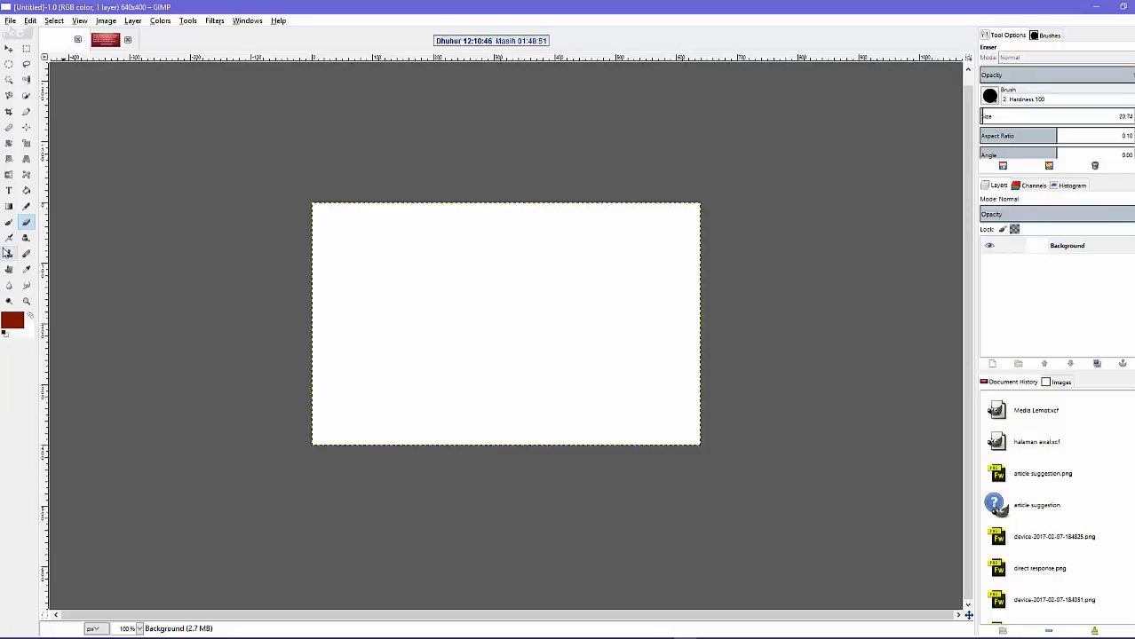
{"action": "left_click", "coordinate": [78, 39]}
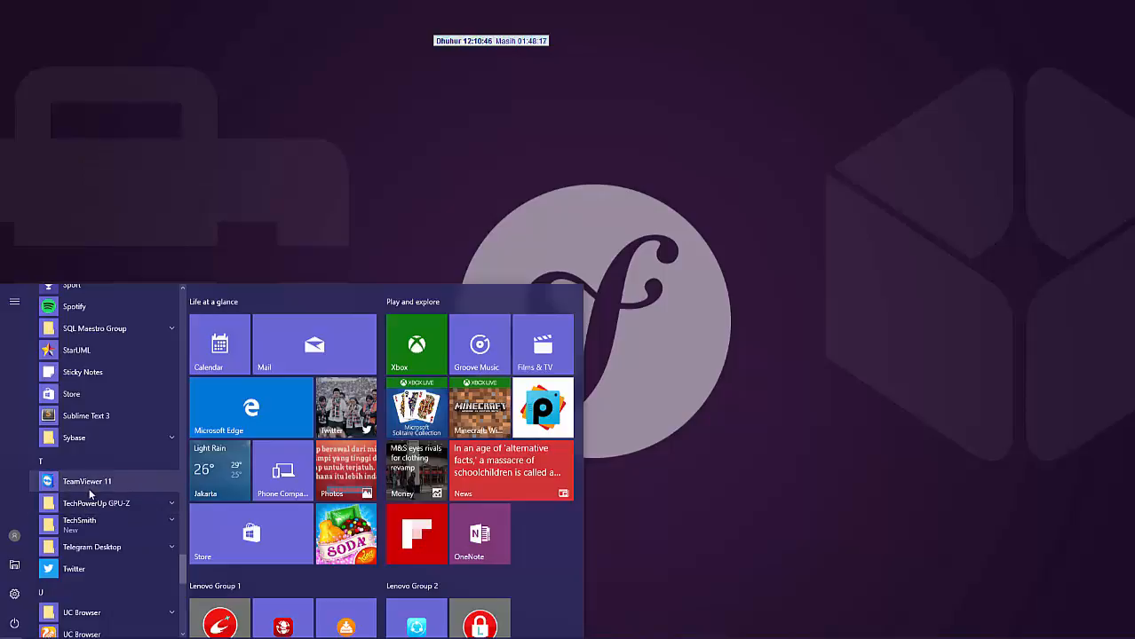
- Find and launch TeamViewer 11 from the installed programs, and dismiss the server connection dialog
{"action": "scroll", "coordinate": [91, 482], "scroll_direction": "down", "scroll_amount": 3}
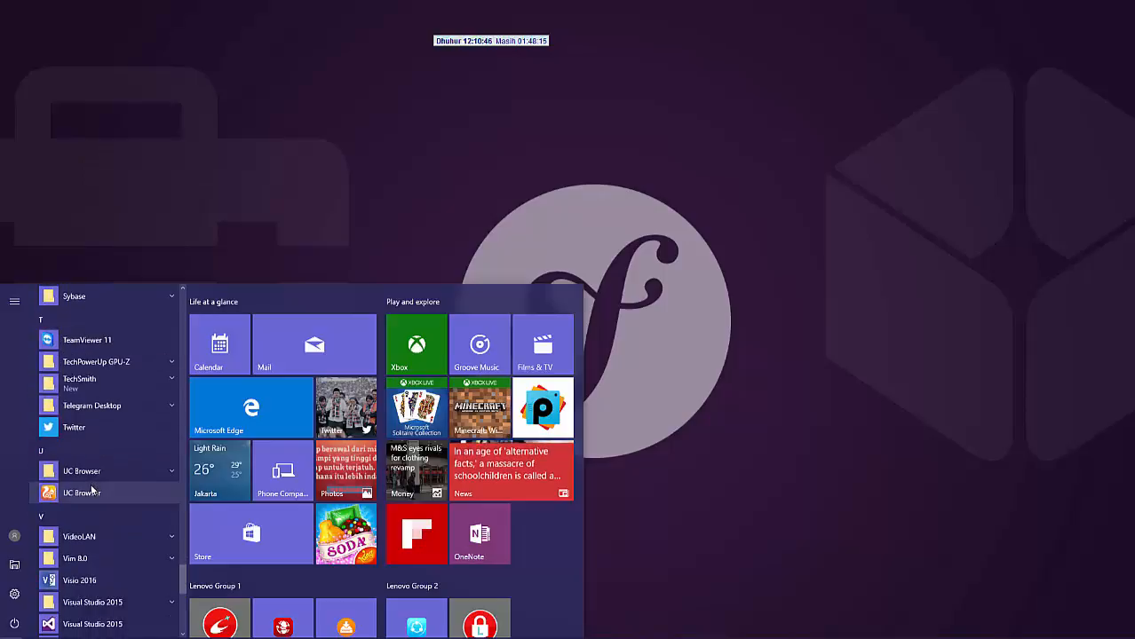
{"action": "scroll", "coordinate": [92, 489], "scroll_direction": "up", "scroll_amount": 3}
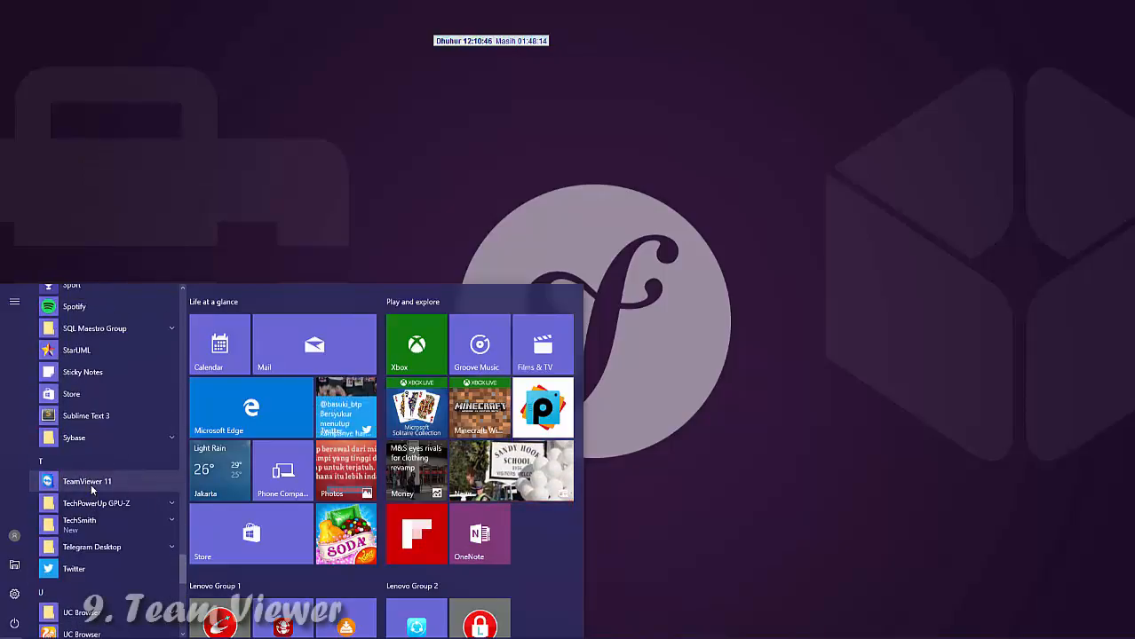
{"action": "left_click", "coordinate": [89, 484]}
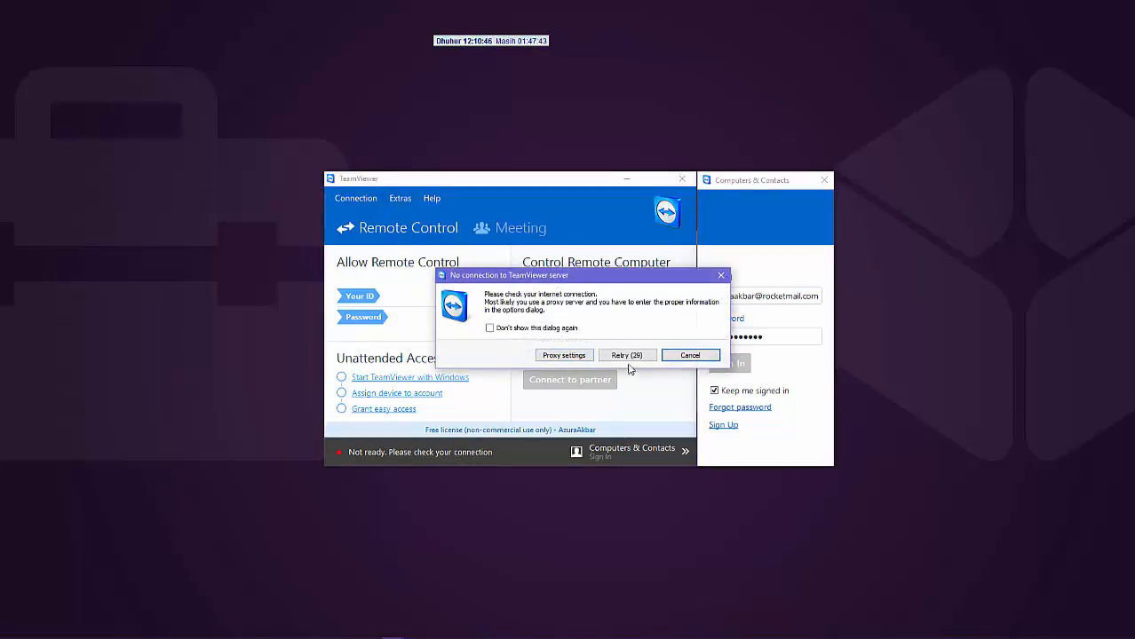
{"action": "left_click", "coordinate": [689, 356]}
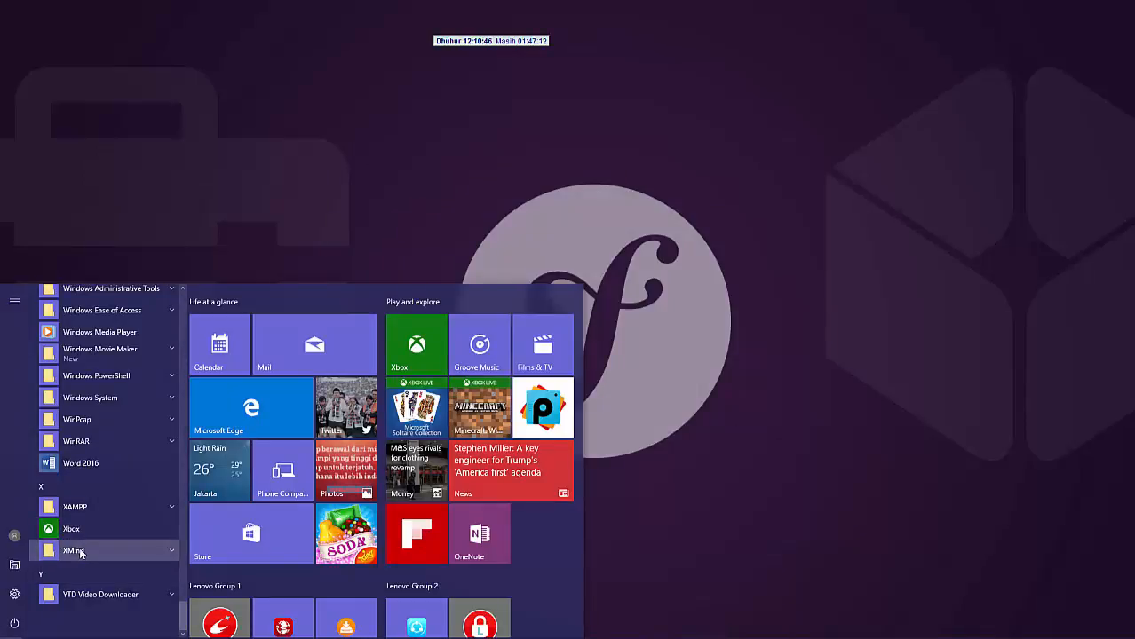
- Launch XMind 7.5 Update 1 and create a new blank Map with the Professional theme
{"action": "left_click", "coordinate": [78, 552]}
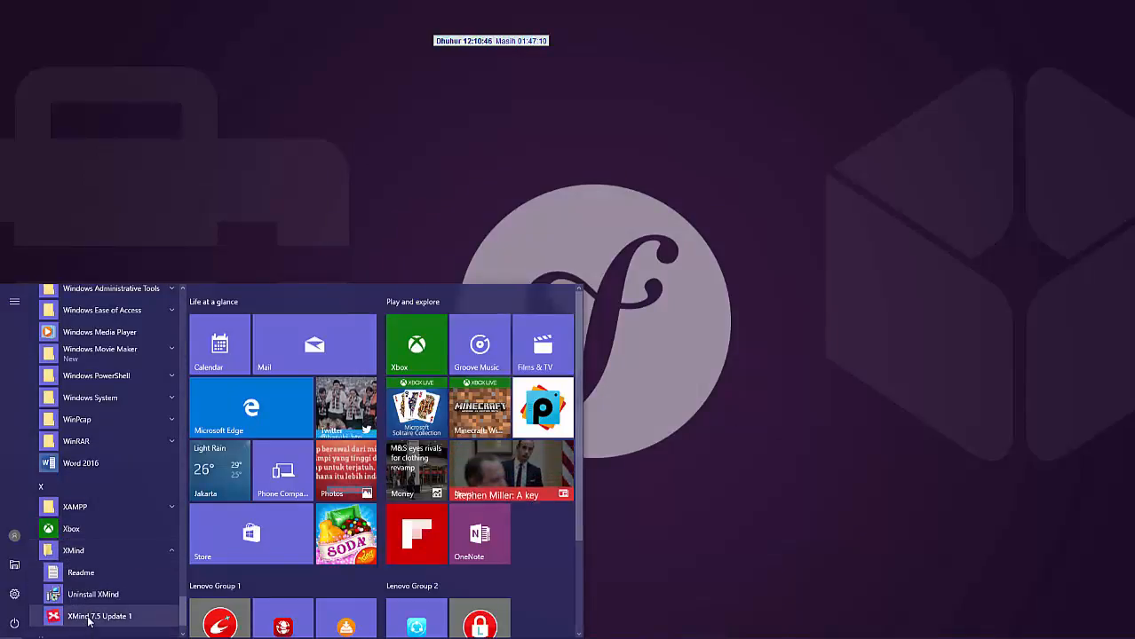
{"action": "left_click", "coordinate": [89, 617]}
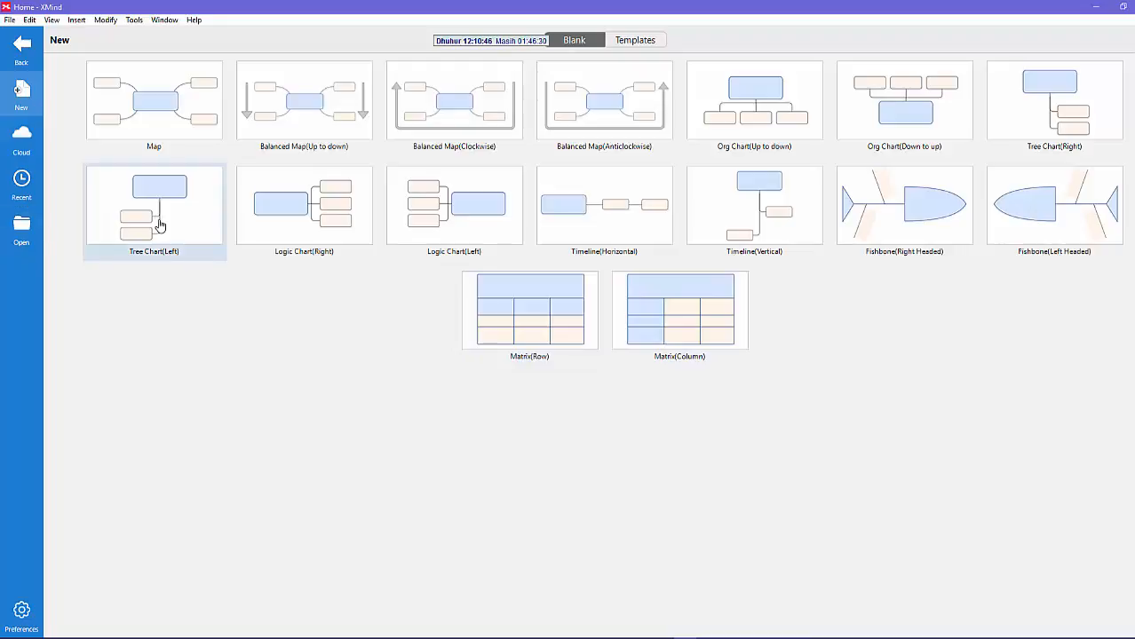
{"action": "double_click", "coordinate": [139, 108]}
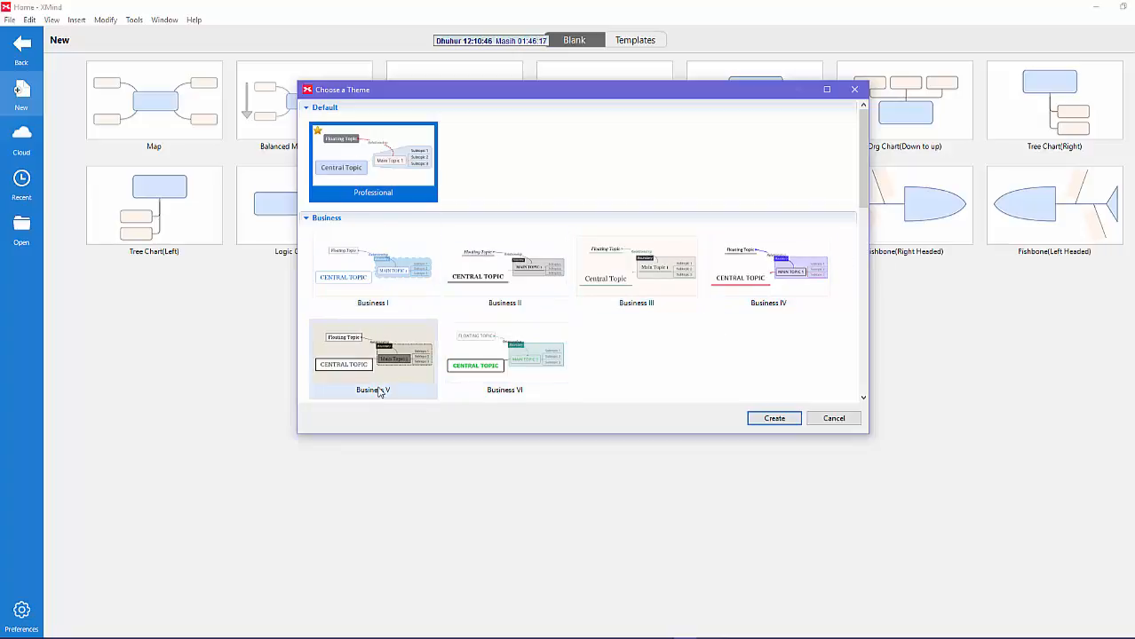
{"action": "left_click", "coordinate": [785, 421]}
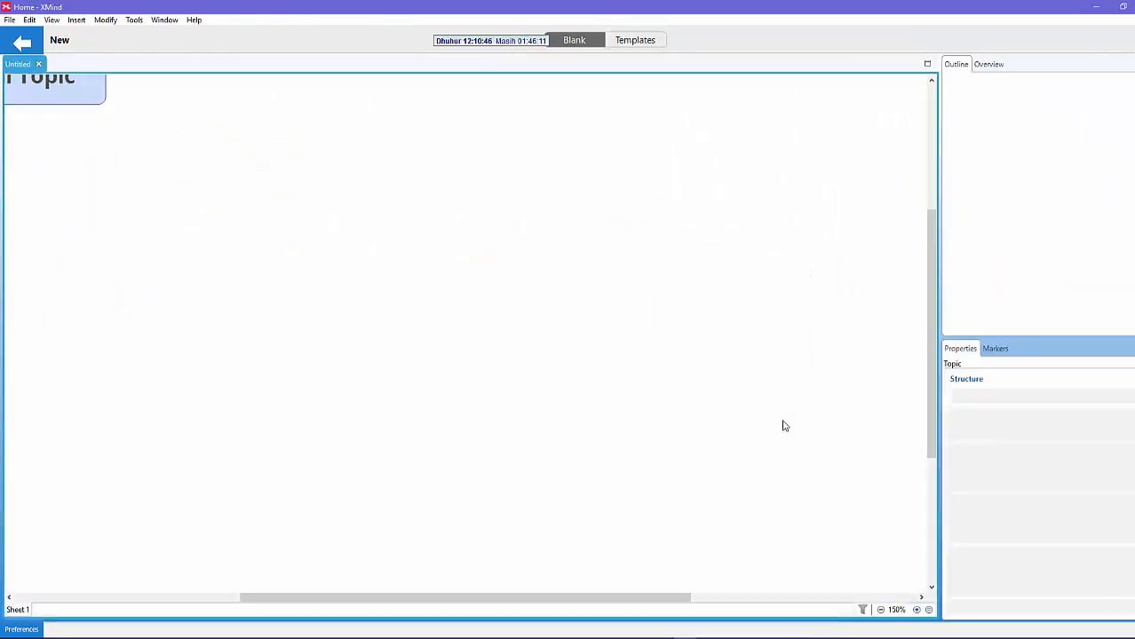
{"action": "left_click", "coordinate": [782, 426]}
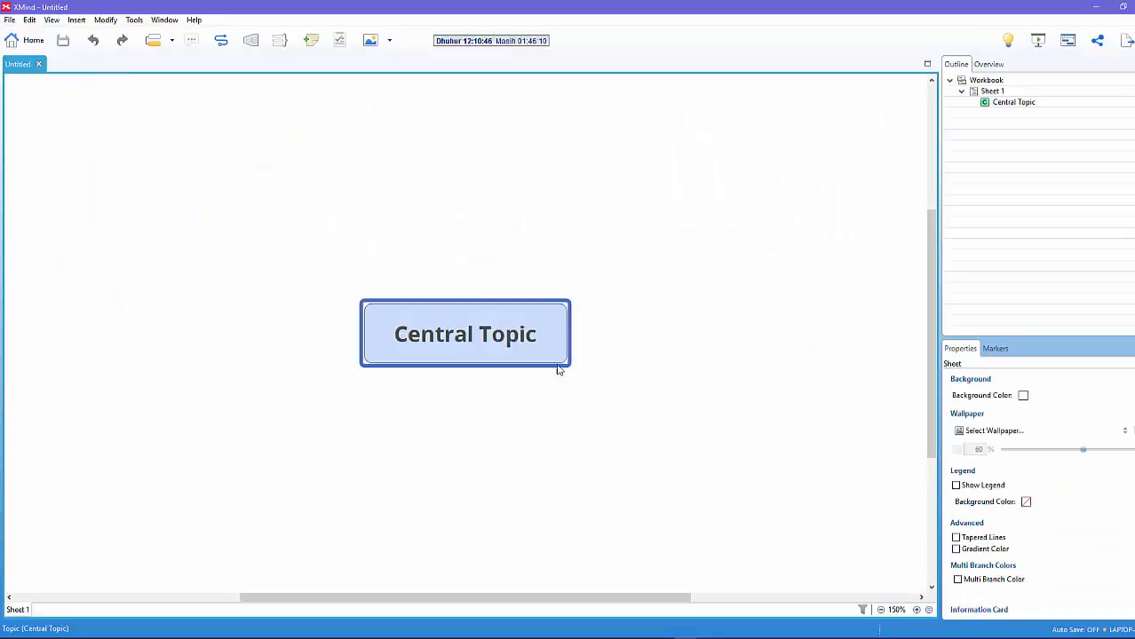
- Replace the central topic's text with "Youtube"
{"action": "double_click", "coordinate": [503, 342]}
{"action": "key", "text": "BackSpace"}
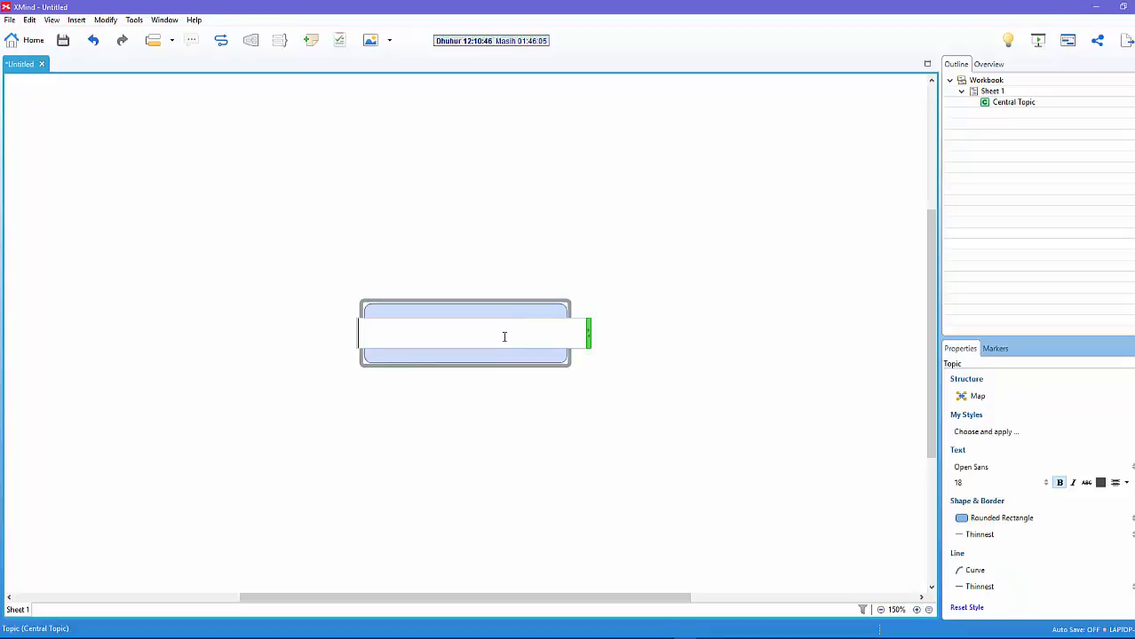
{"action": "type", "text": "Youtube"}
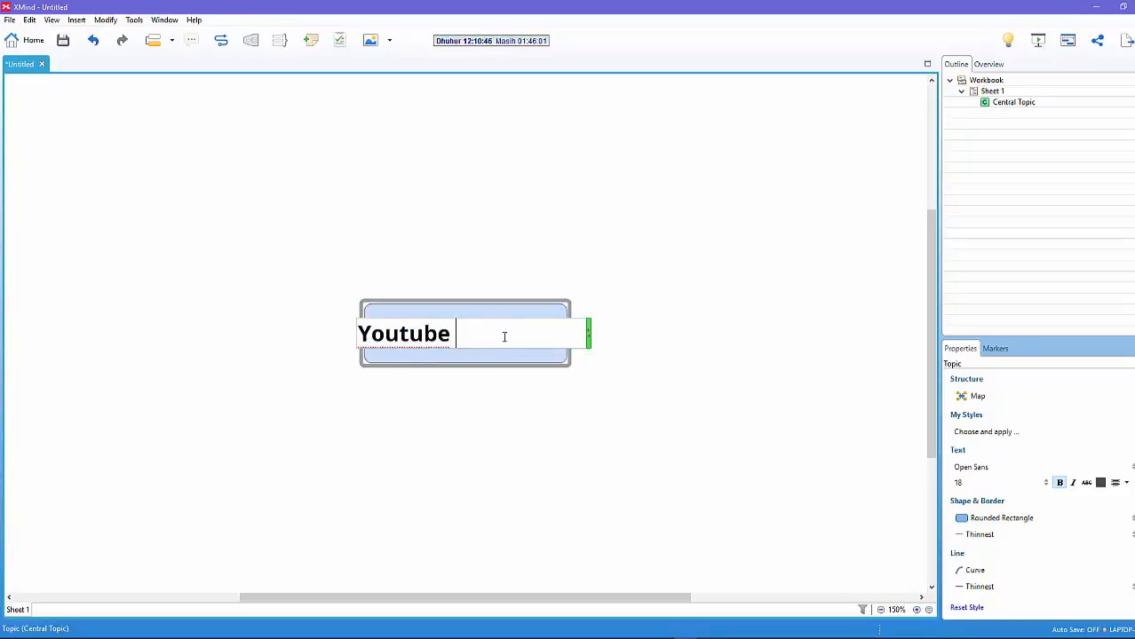
{"action": "key", "text": "Return"}
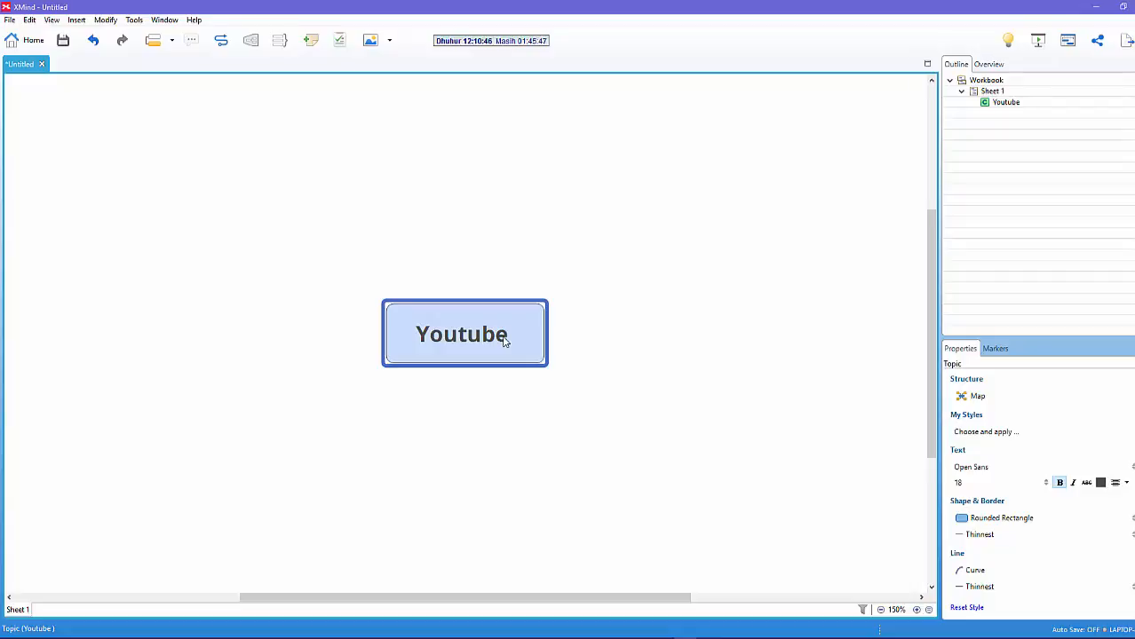
- Add a main topic to the "Youtube" central topic and name it "user profile"
{"action": "key", "text": "Tab"}
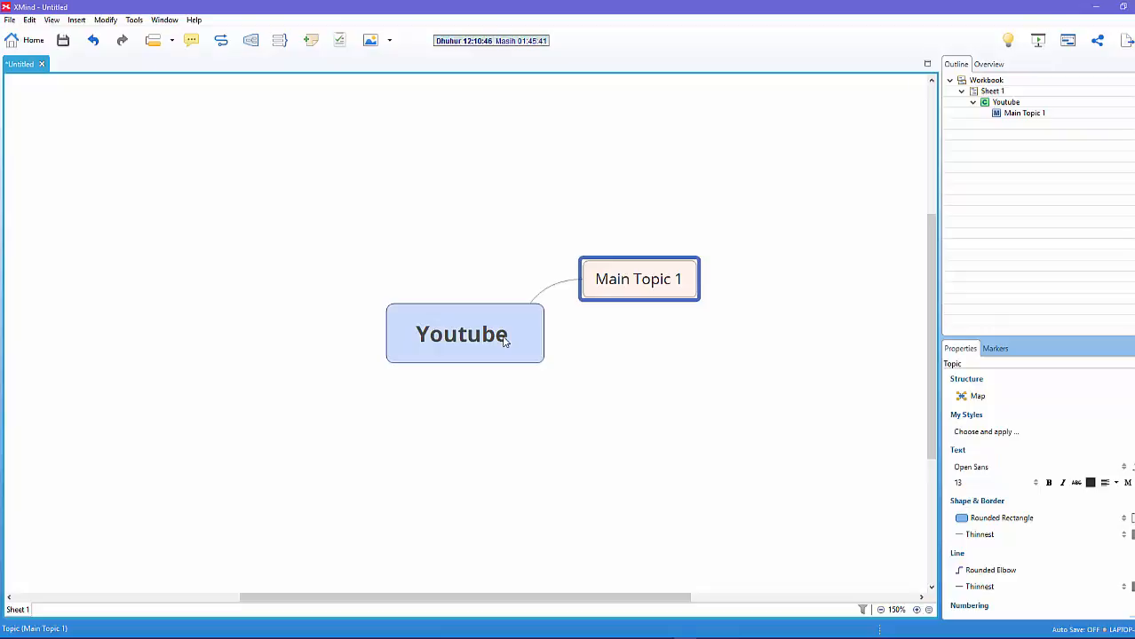
{"action": "double_click", "coordinate": [615, 283]}
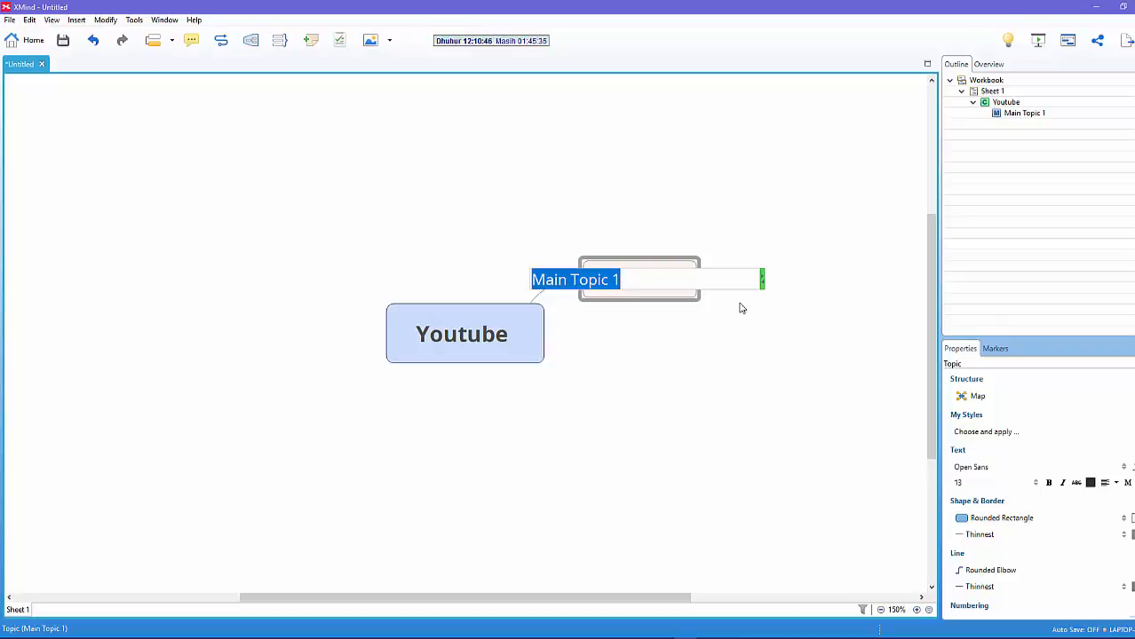
{"action": "type", "text": "u"}
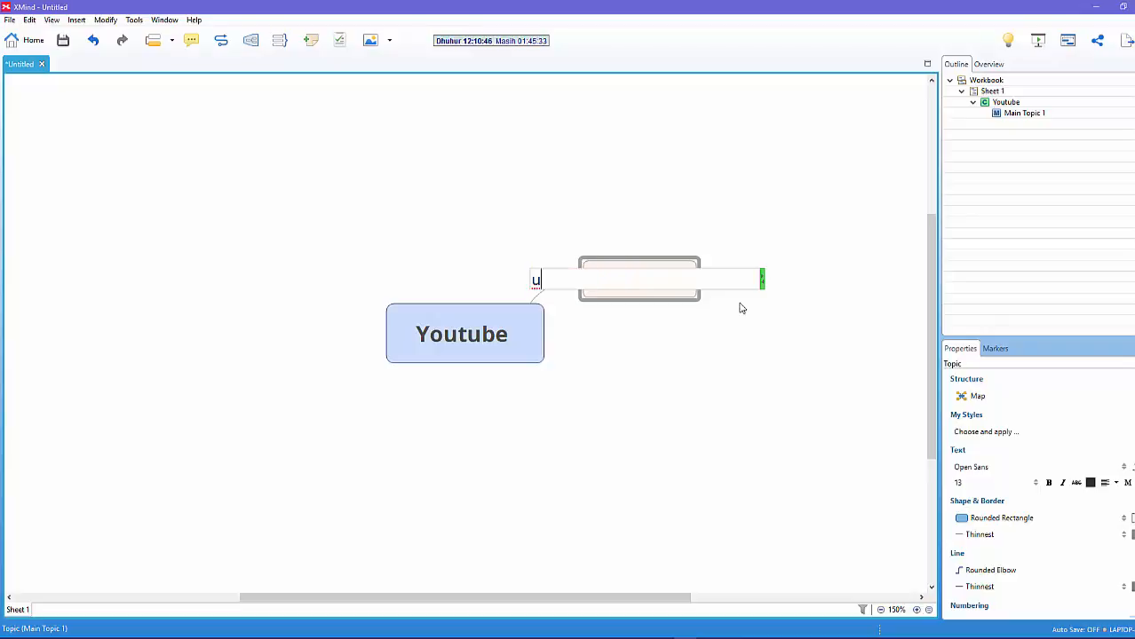
{"action": "type", "text": "ser profile"}
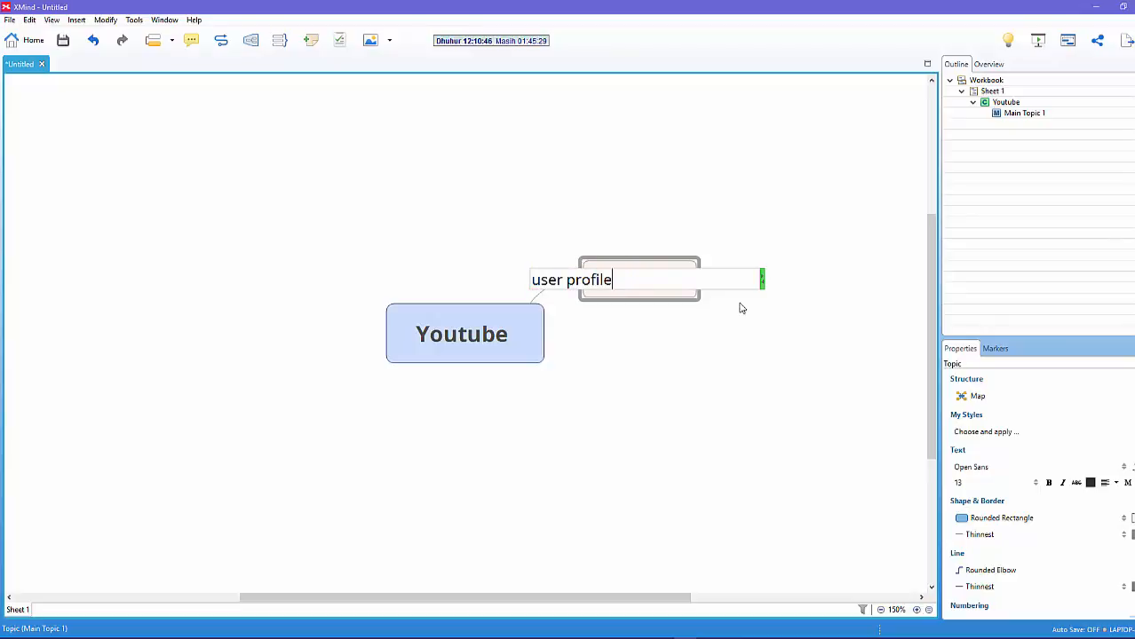
{"action": "key", "text": "Return"}
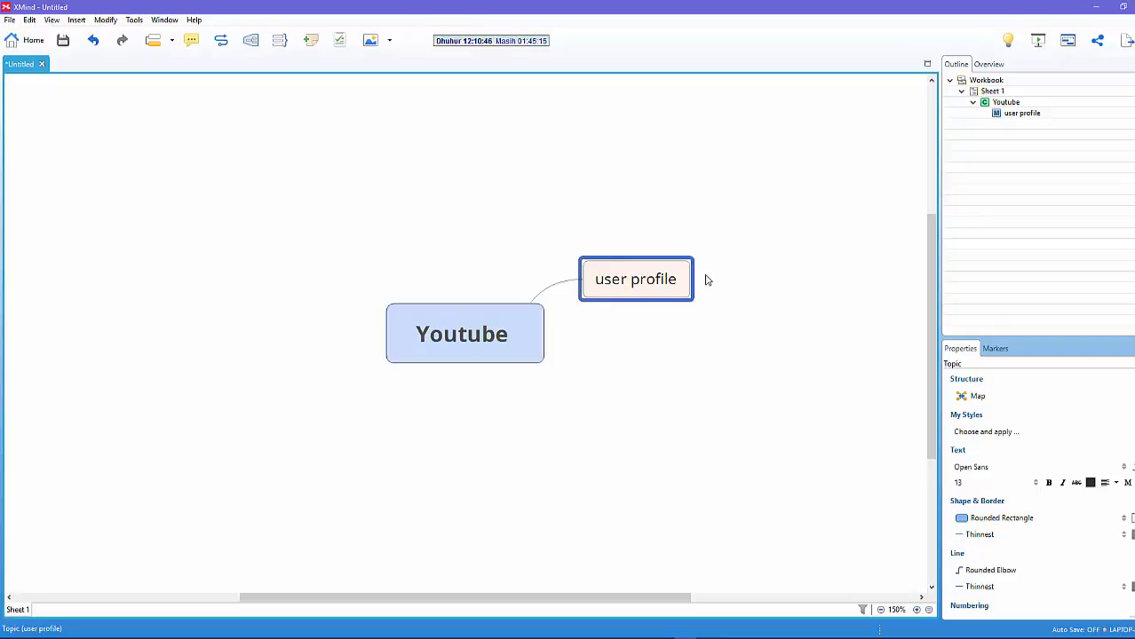
- Add a second main topic after "user profile" and name it "channel"
{"action": "key", "text": "Return"}
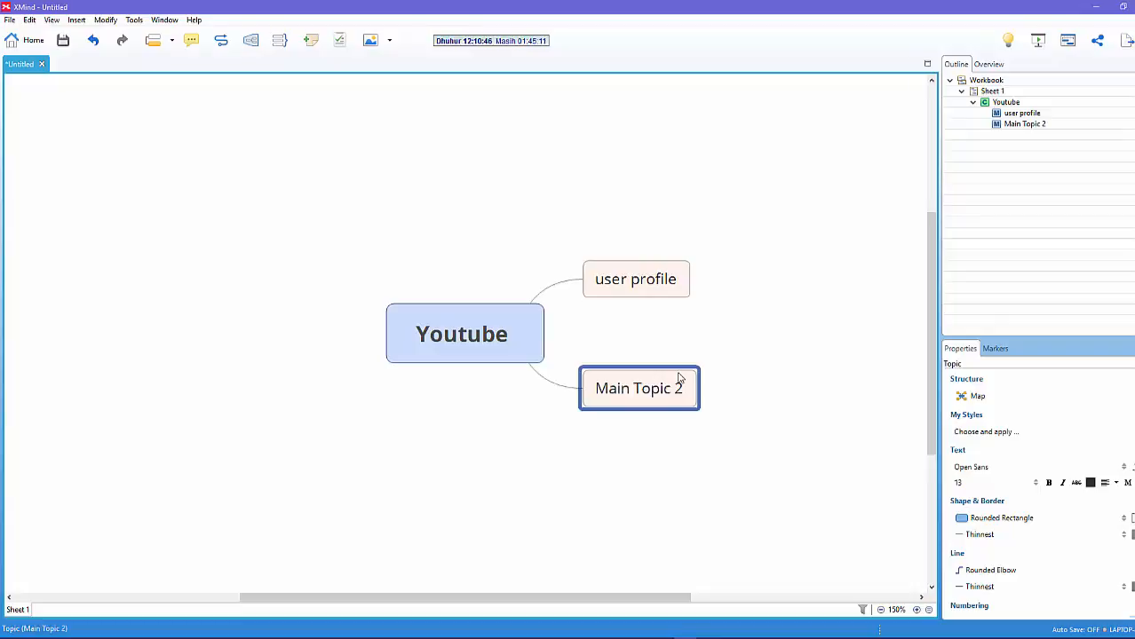
{"action": "type", "text": "channel"}
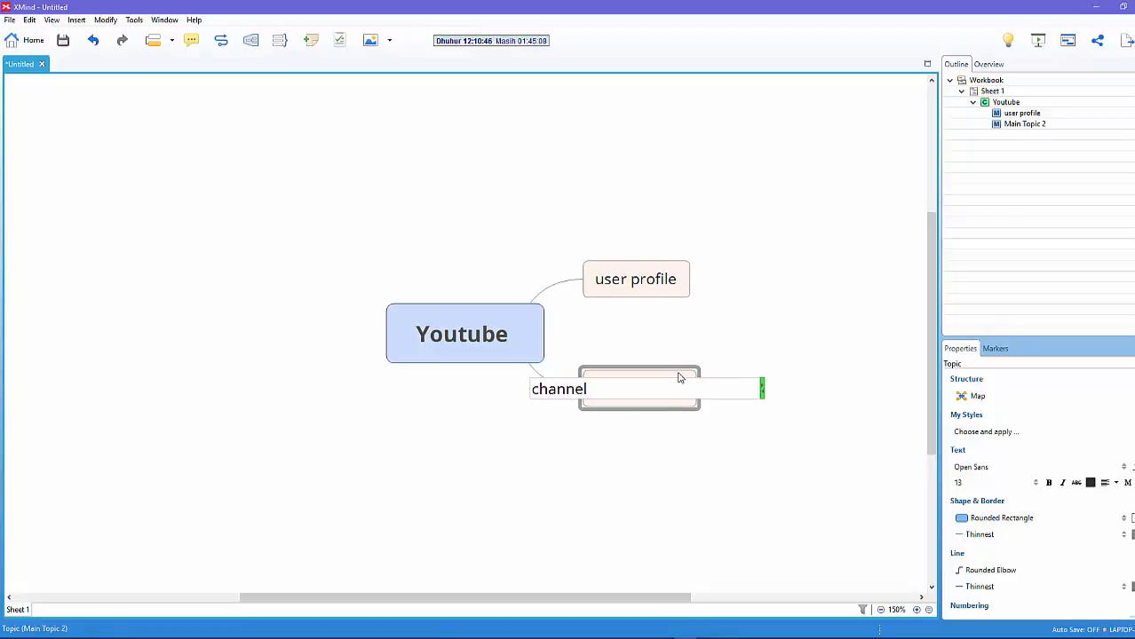
{"action": "key", "text": "Return"}
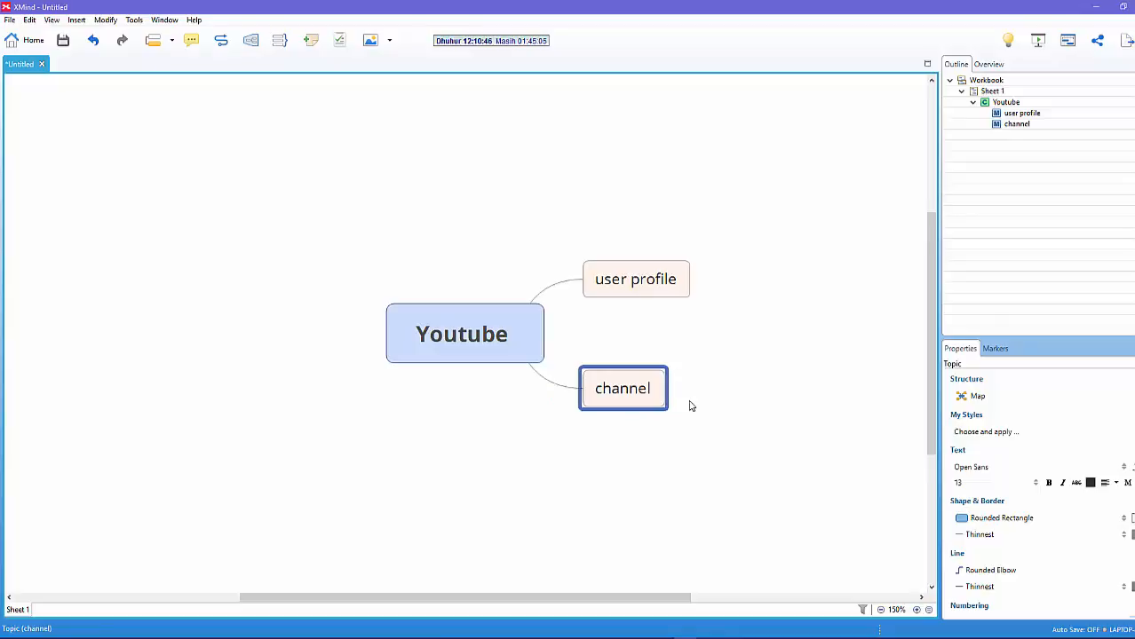
- Add a chain of three nested subtopics under "user profile", and collapse the "user profile" branch in the outline
{"action": "left_click", "coordinate": [643, 285]}
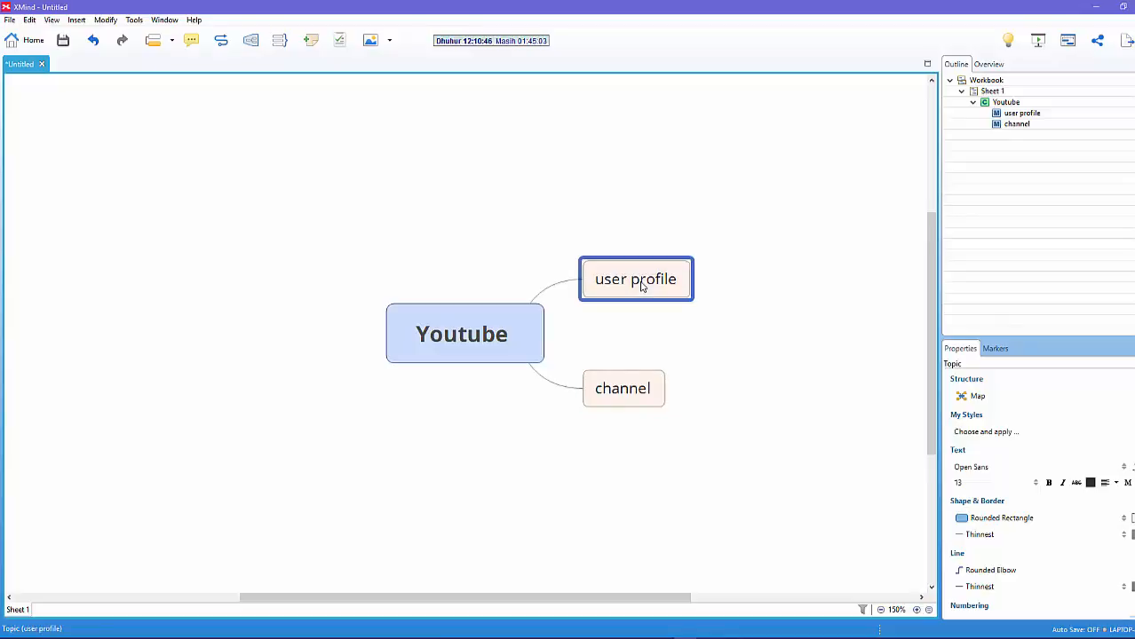
{"action": "key", "text": "Tab"}
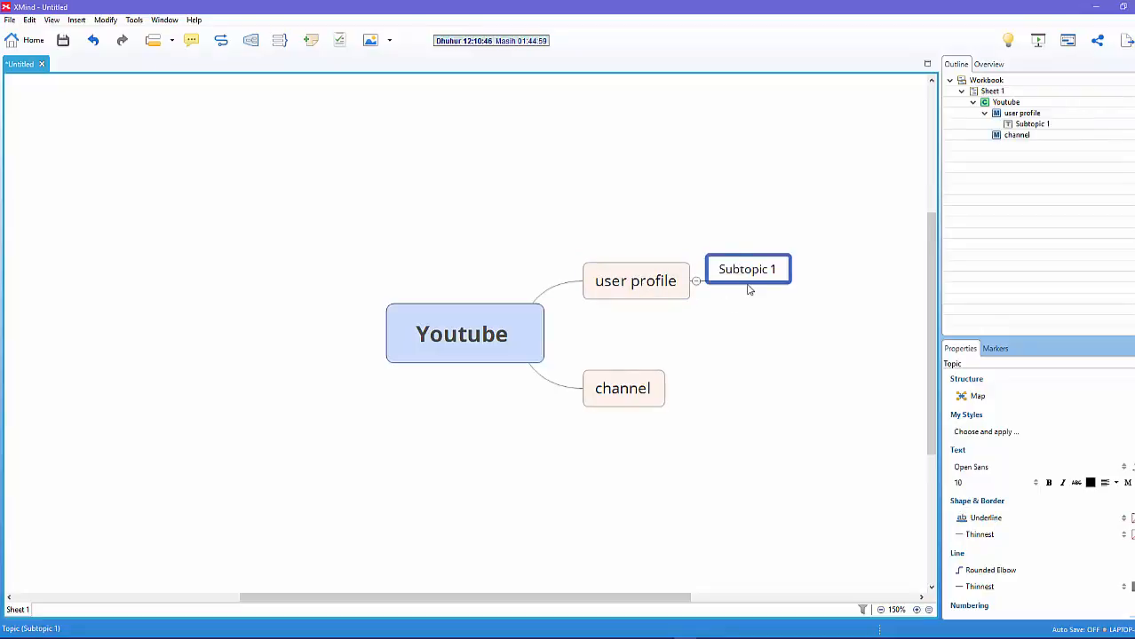
{"action": "key", "text": "Tab"}
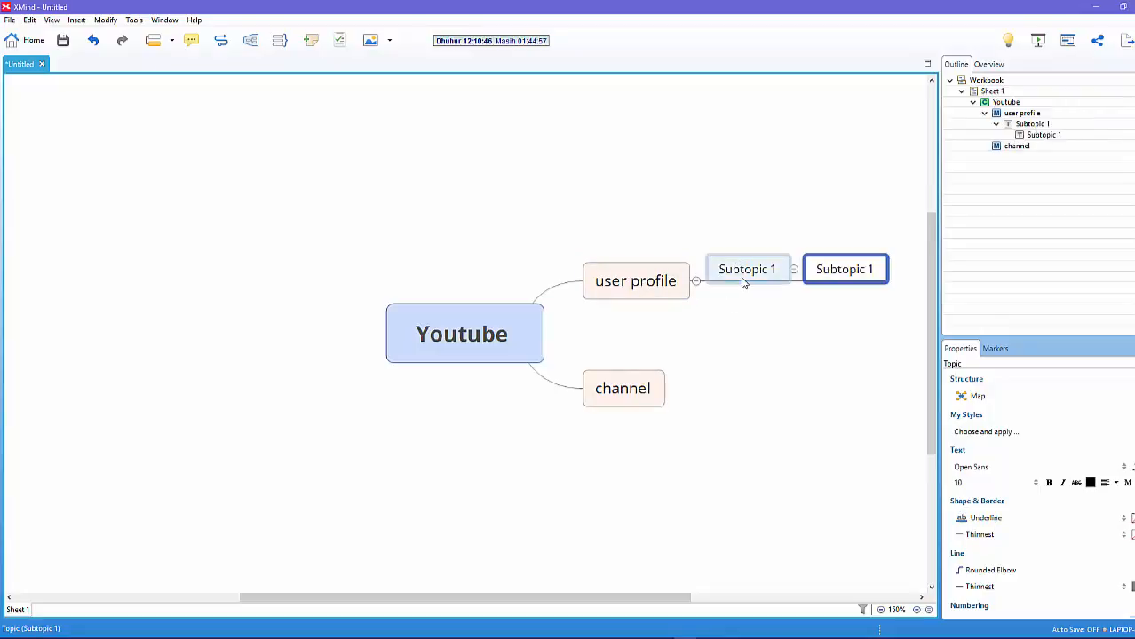
{"action": "key", "text": "Tab"}
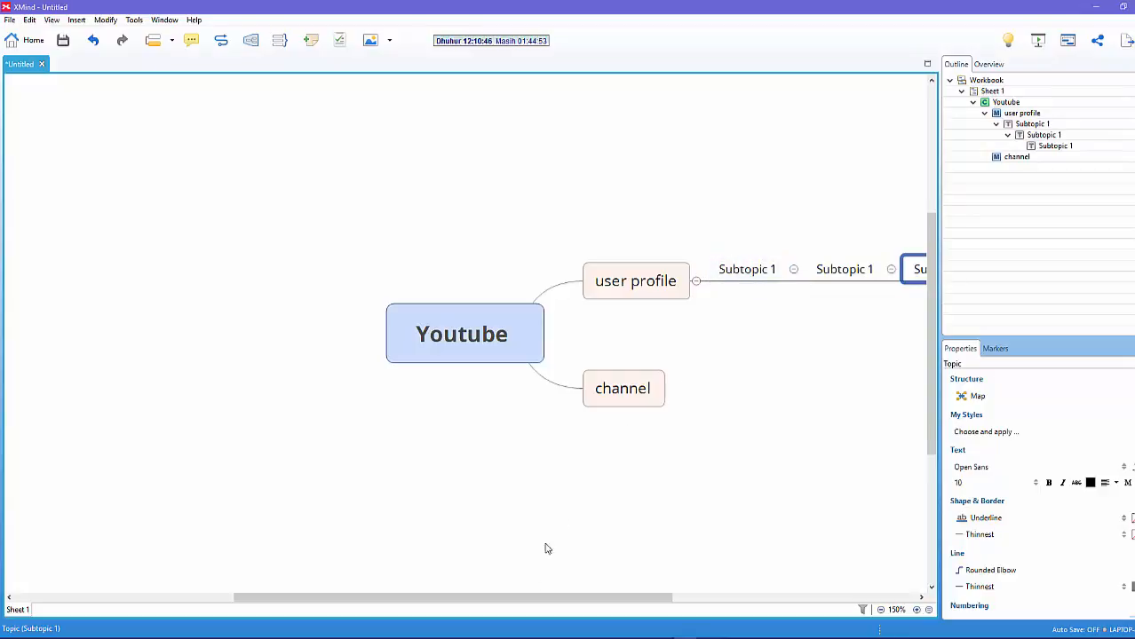
{"action": "left_click_drag", "start_coordinate": [517, 600], "coordinate": [625, 598]}
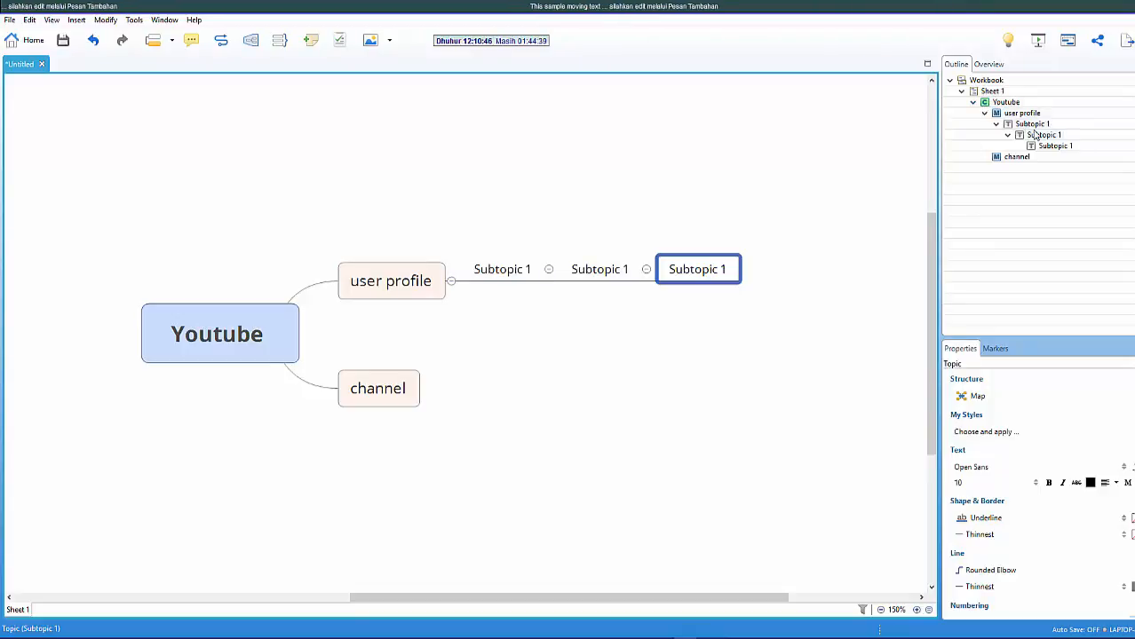
{"action": "left_click", "coordinate": [987, 115]}
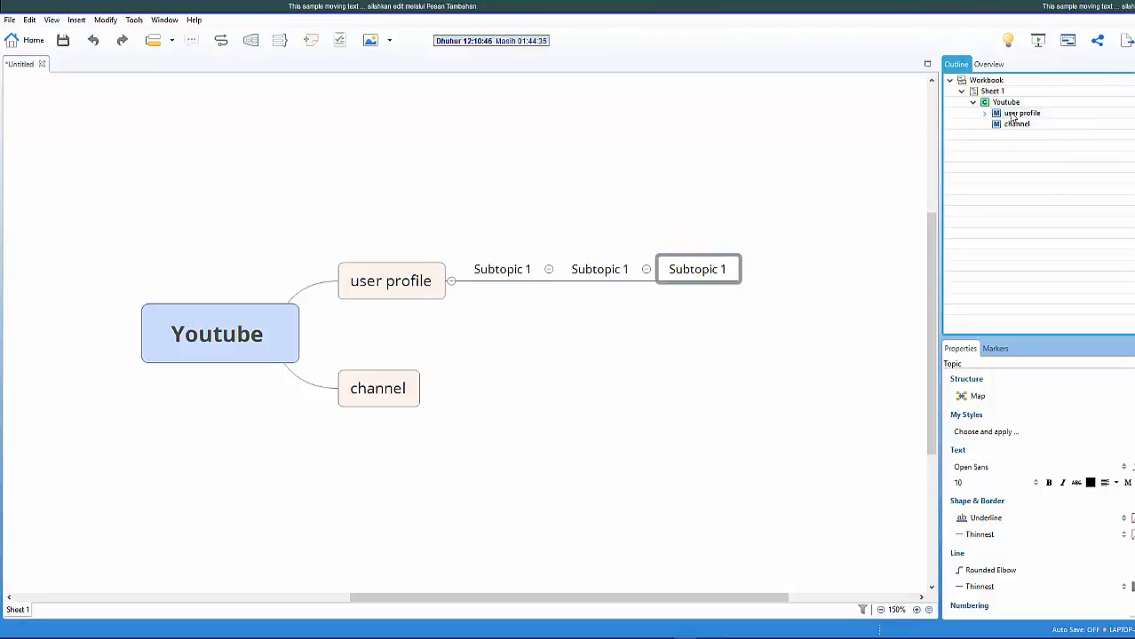